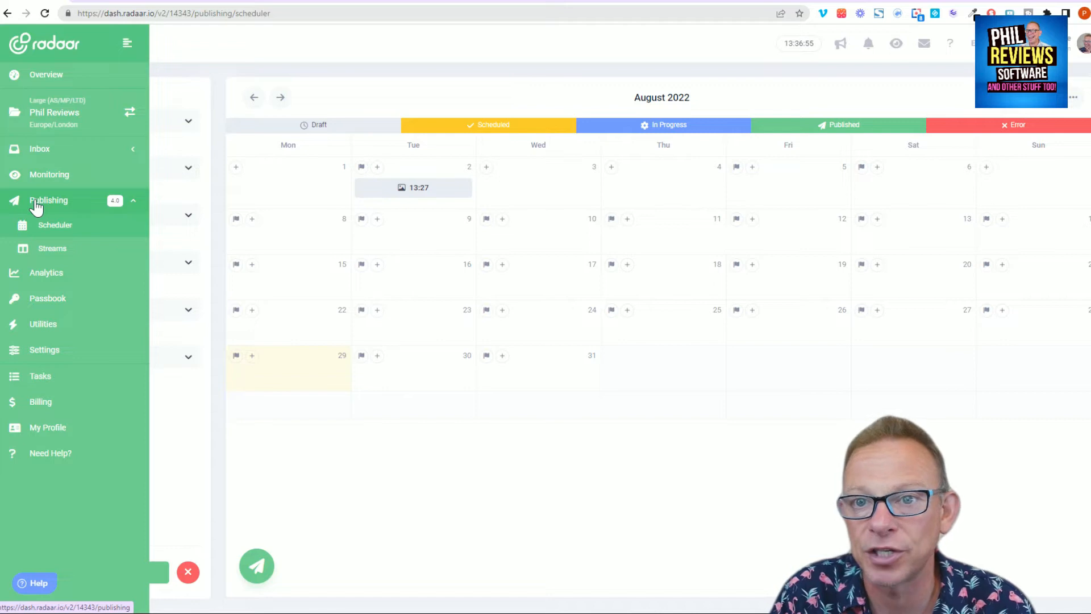
- Open the publishing scheduler and examine the awareness-day flags for late August 2022 in the calendar
{"action": "left_click", "coordinate": [55, 228]}
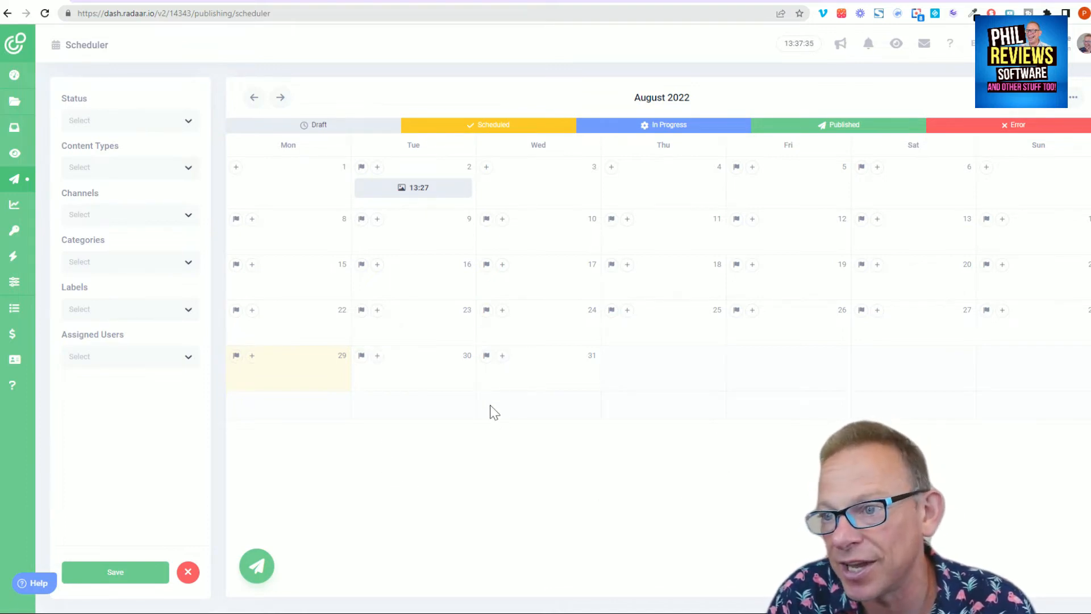
{"action": "mouse_move", "coordinate": [486, 359]}
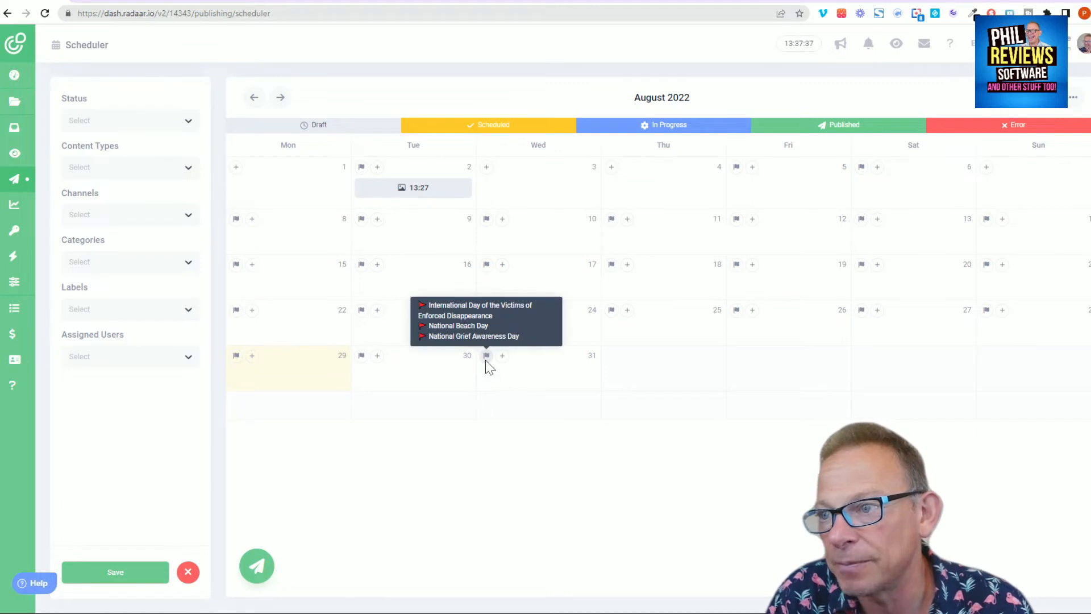
{"action": "mouse_move", "coordinate": [610, 311]}
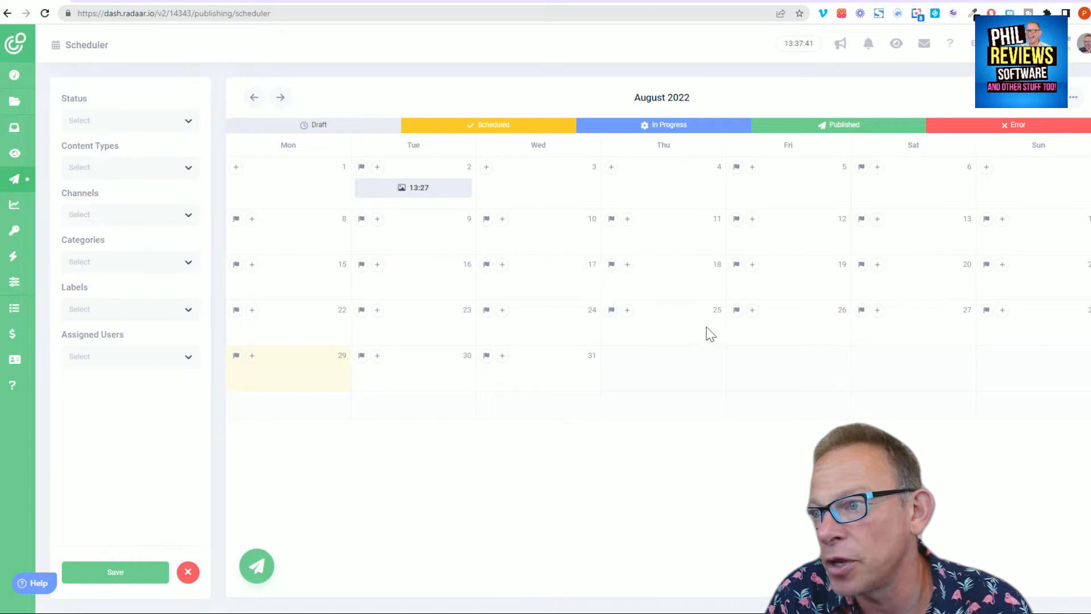
{"action": "mouse_move", "coordinate": [737, 313]}
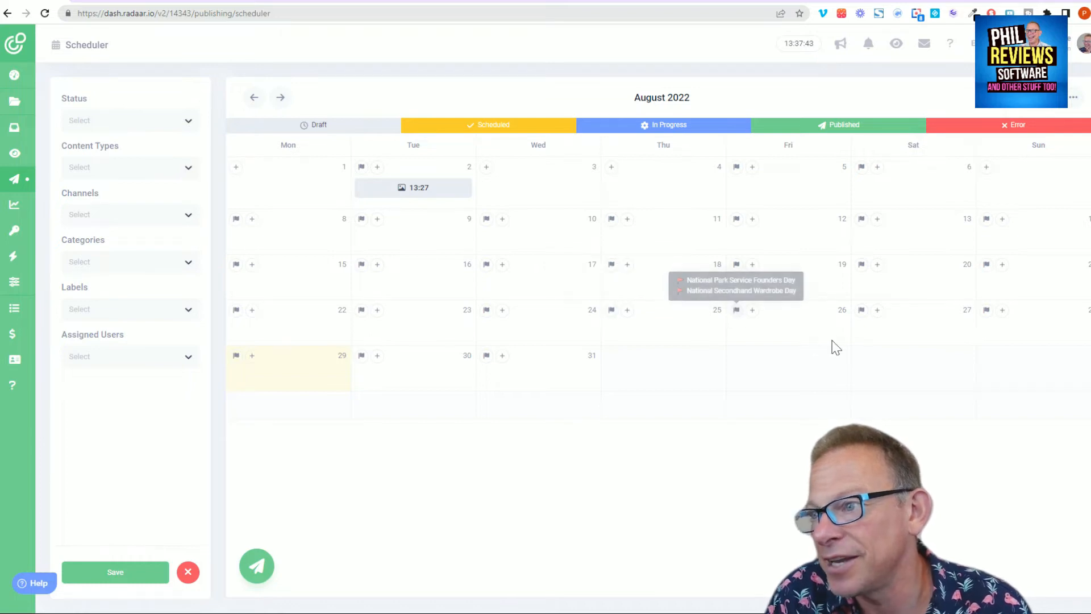
{"action": "mouse_move", "coordinate": [861, 314]}
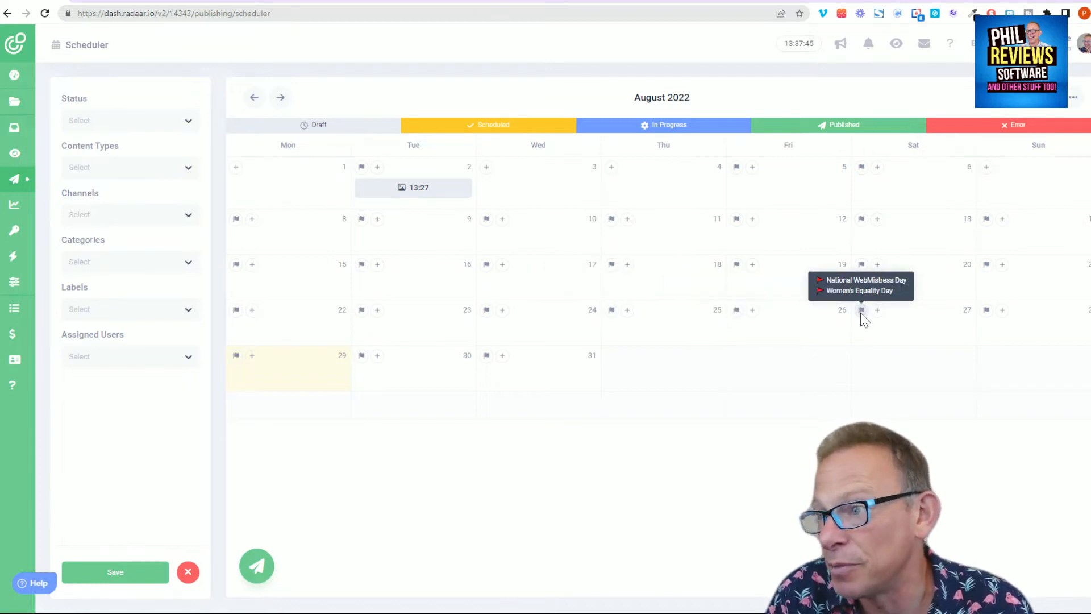
{"action": "mouse_move", "coordinate": [862, 267]}
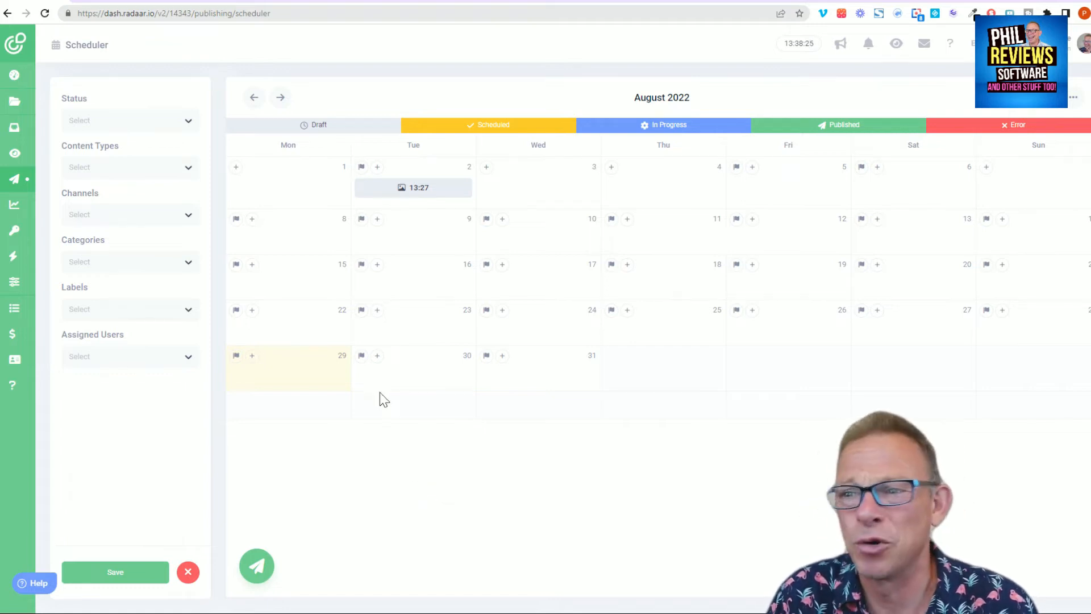
- Create a post on 30 August 2022 and assign the Phil Reviews Instagram, Facebook and Twitter channels to it
{"action": "left_click", "coordinate": [378, 361]}
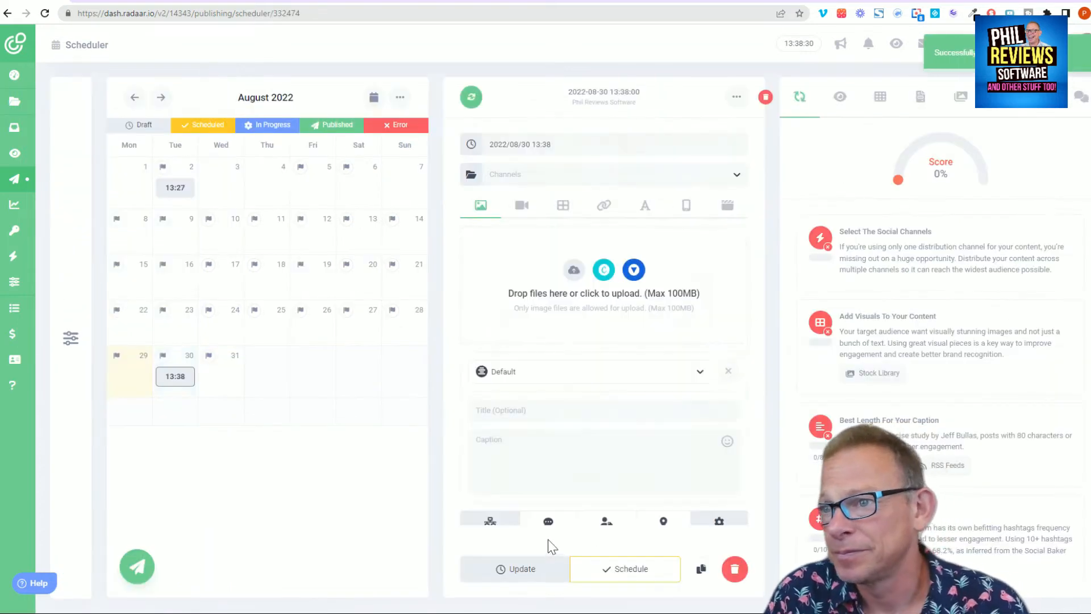
{"action": "mouse_move", "coordinate": [180, 190]}
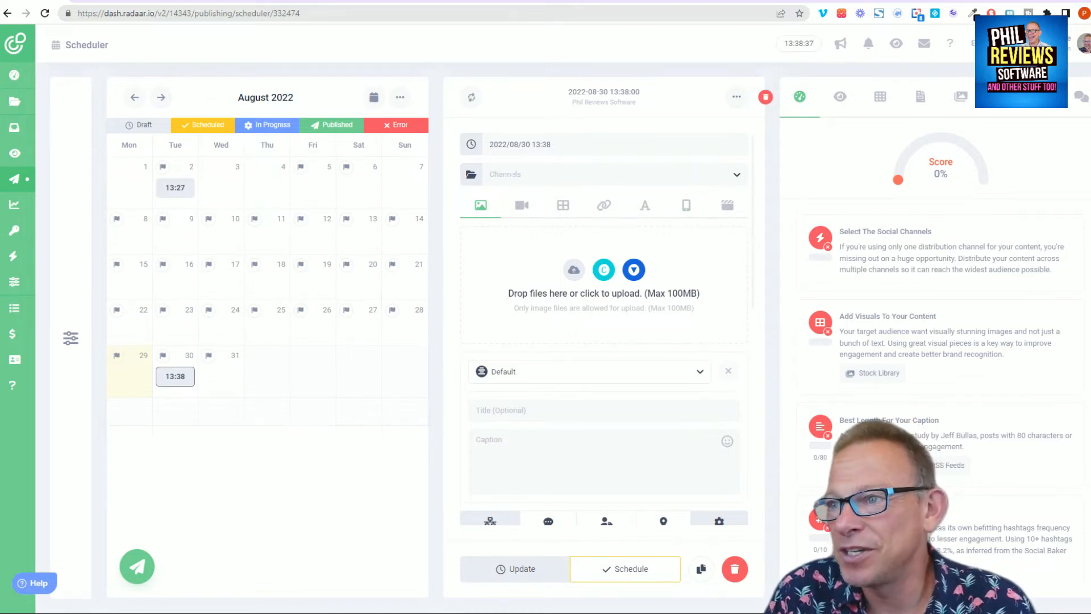
{"action": "left_click", "coordinate": [530, 170]}
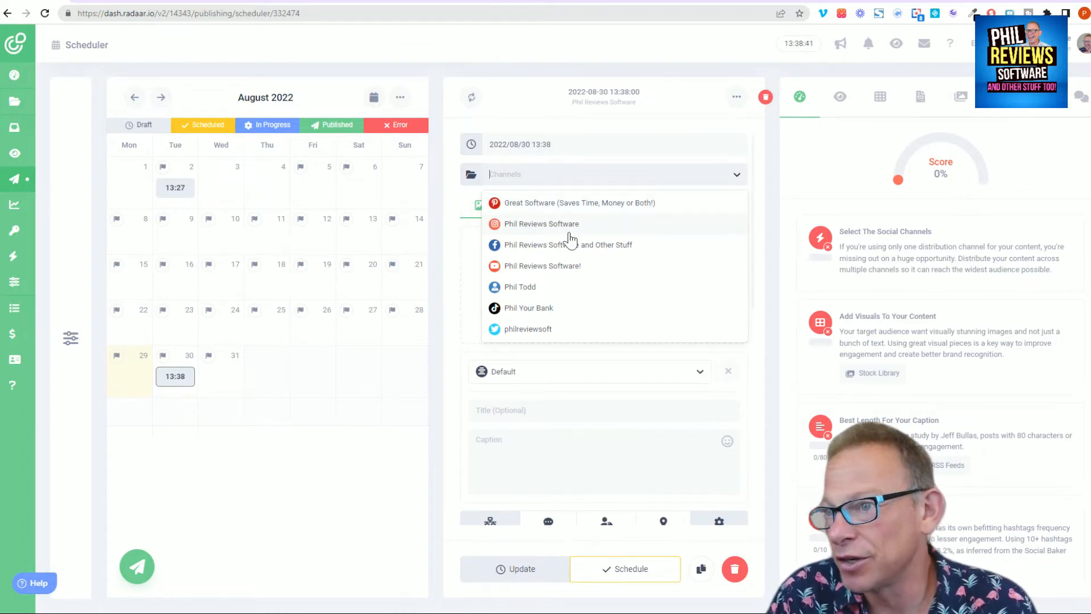
{"action": "left_click", "coordinate": [543, 232]}
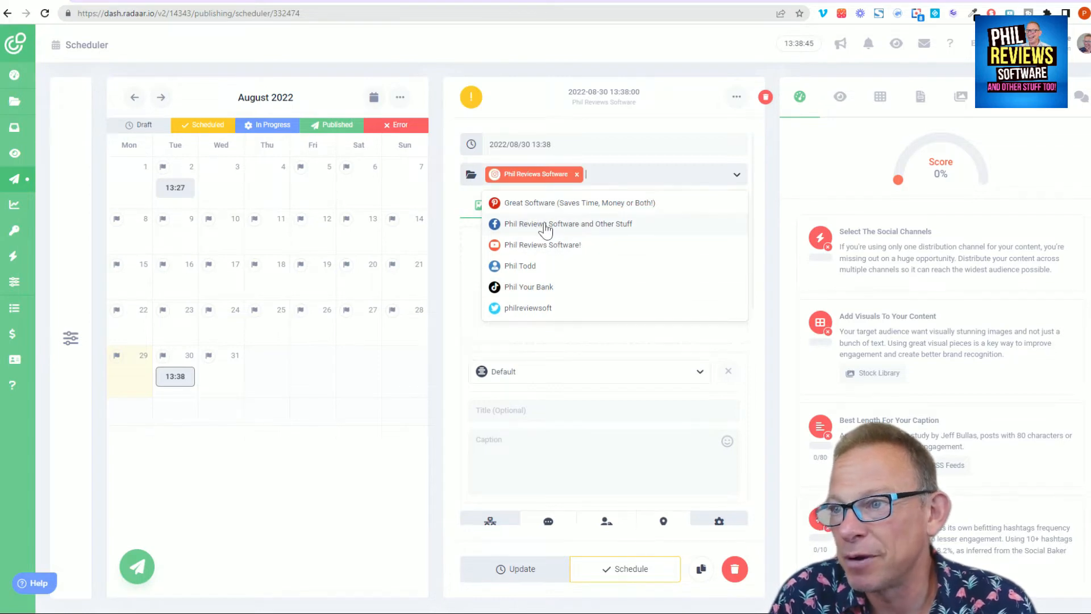
{"action": "left_click", "coordinate": [546, 227]}
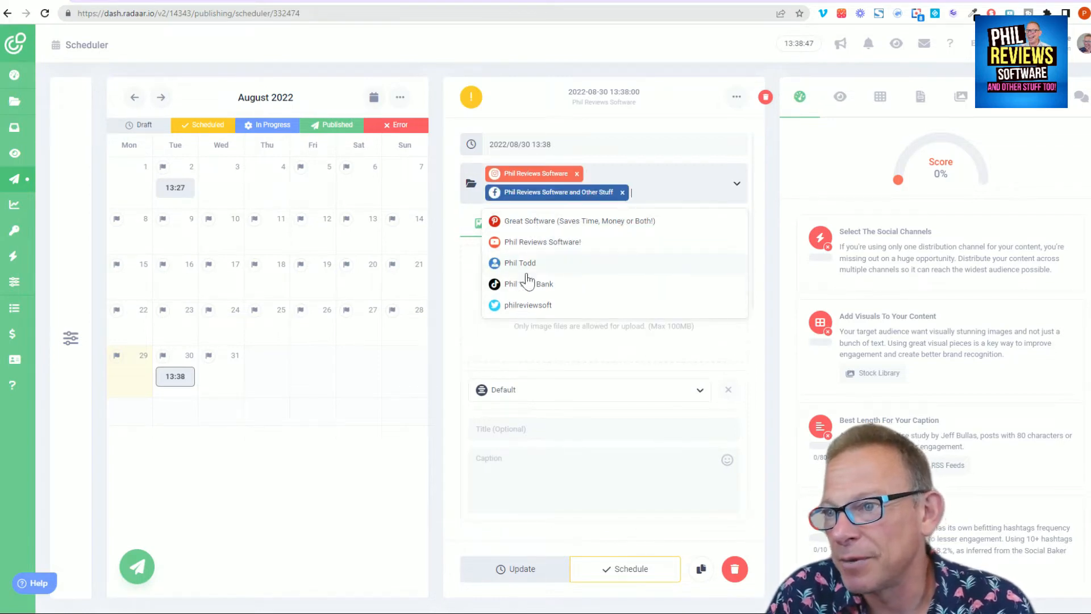
{"action": "left_click", "coordinate": [529, 305]}
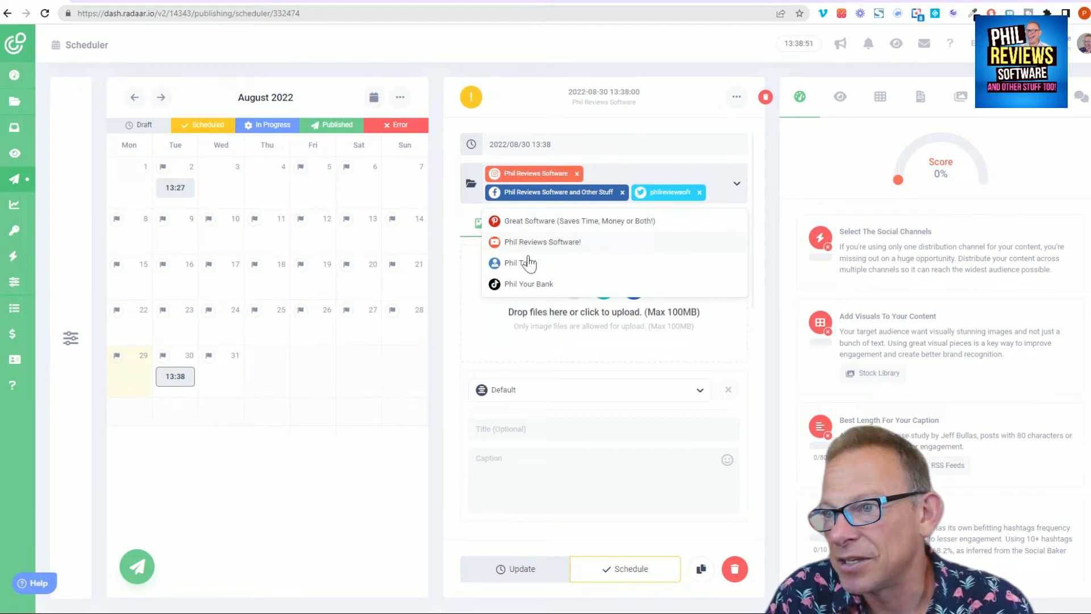
{"action": "left_click", "coordinate": [671, 114]}
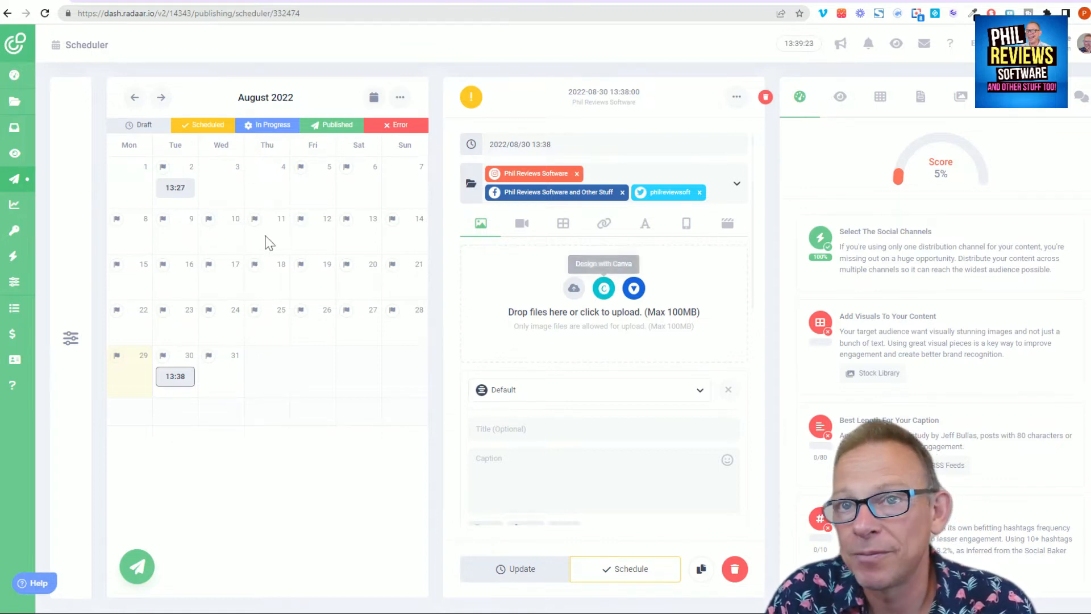
- Start a Canva Social Media Post design (800x800px) for the post and apply the yellow and blue "New Arrival" template
{"action": "left_click", "coordinate": [603, 290]}
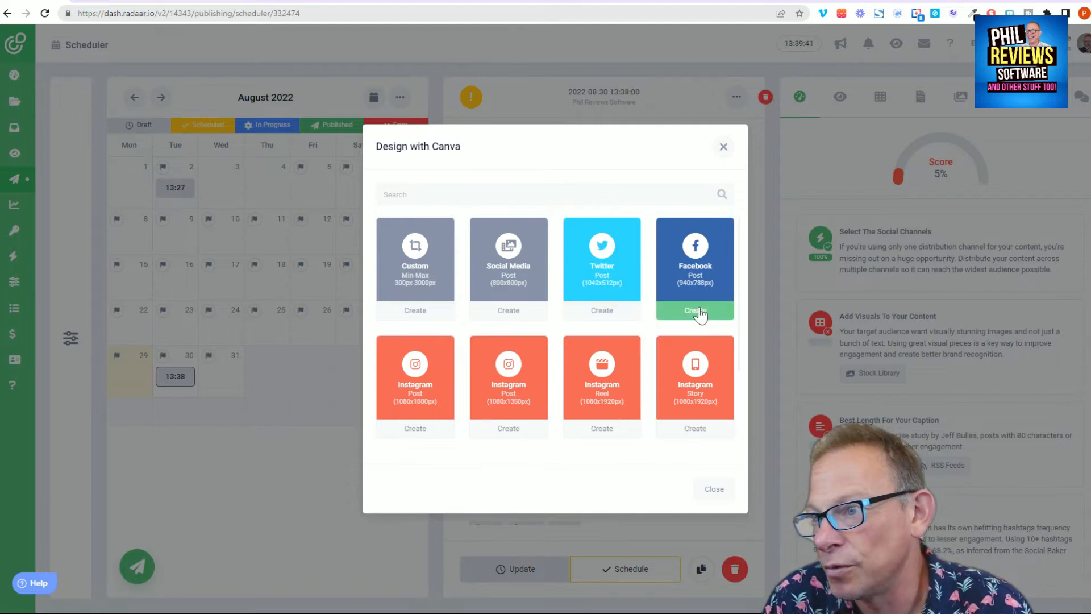
{"action": "left_click", "coordinate": [501, 311]}
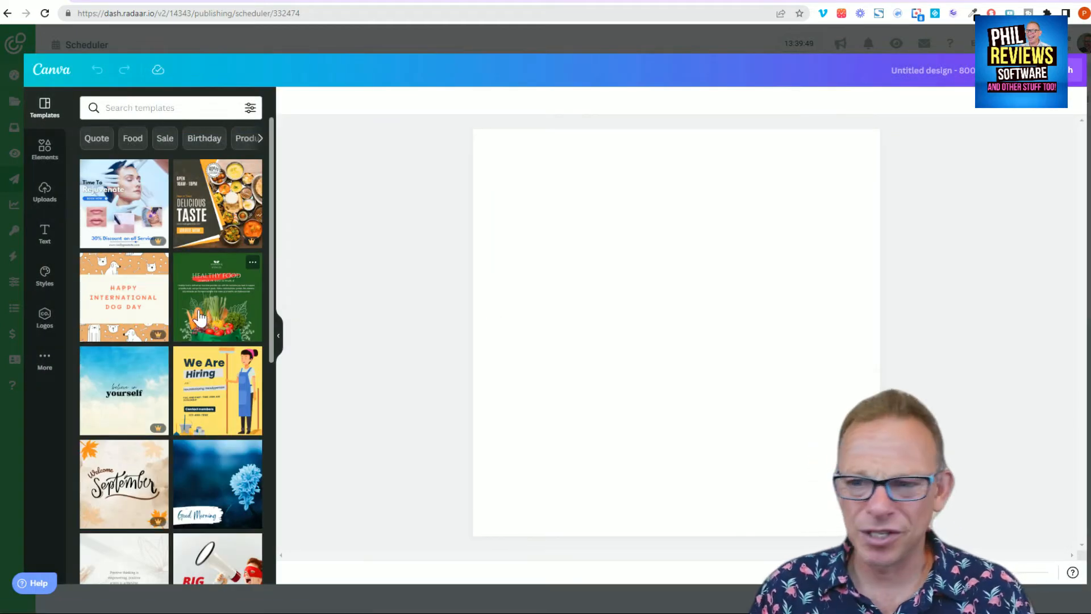
{"action": "scroll", "coordinate": [128, 316], "scroll_direction": "down", "scroll_amount": 2}
{"action": "scroll", "coordinate": [128, 316], "scroll_direction": "down", "scroll_amount": 8}
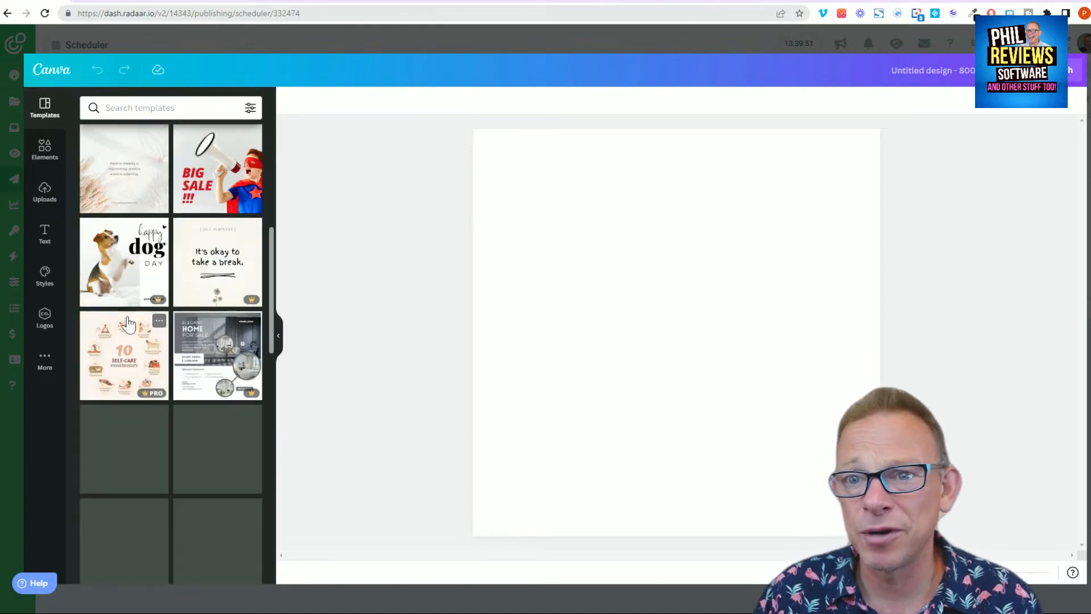
{"action": "scroll", "coordinate": [127, 319], "scroll_direction": "up", "scroll_amount": 10}
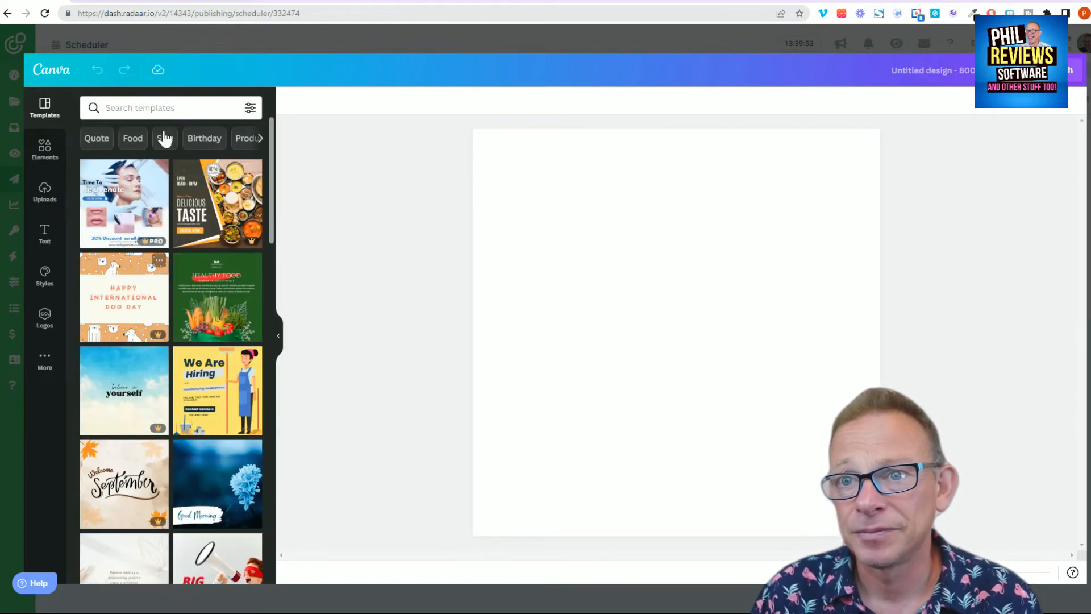
{"action": "scroll", "coordinate": [233, 273], "scroll_direction": "down", "scroll_amount": 8}
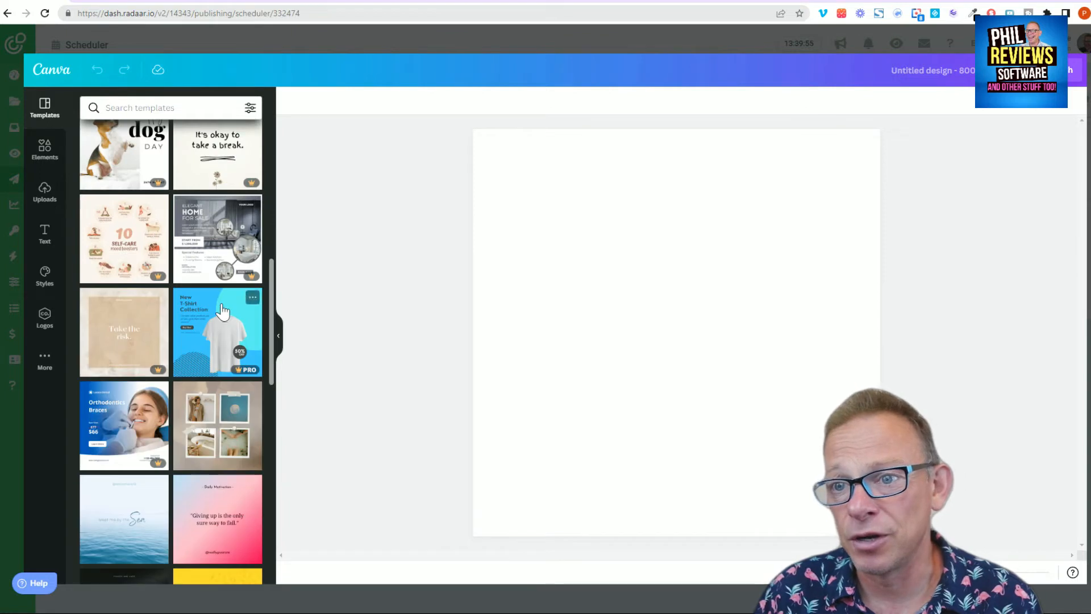
{"action": "scroll", "coordinate": [223, 312], "scroll_direction": "down", "scroll_amount": 4}
{"action": "scroll", "coordinate": [223, 312], "scroll_direction": "up", "scroll_amount": 3}
{"action": "scroll", "coordinate": [219, 338], "scroll_direction": "up", "scroll_amount": 20}
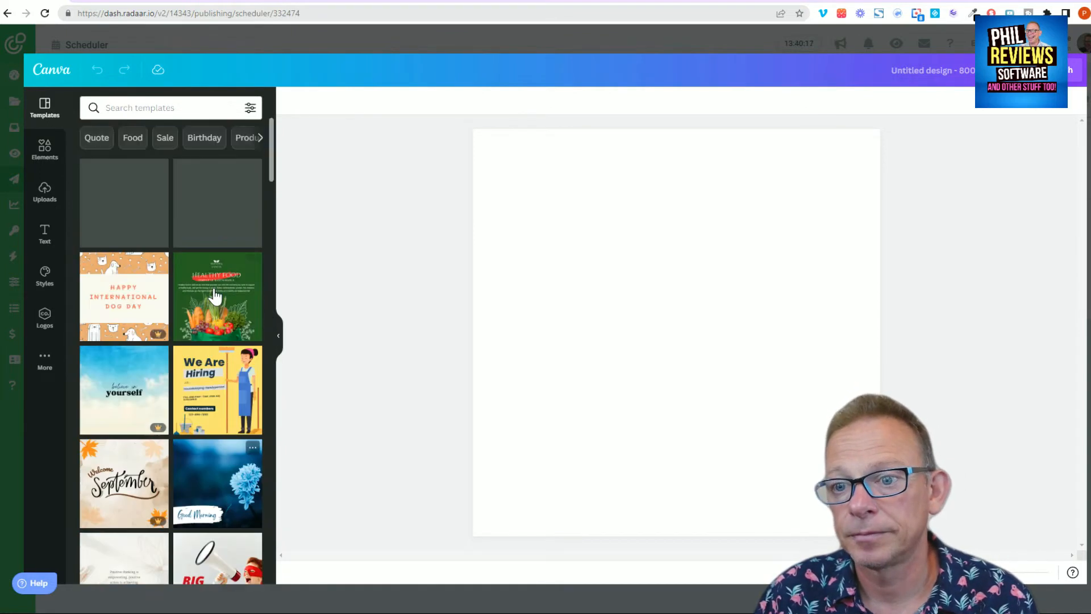
{"action": "scroll", "coordinate": [204, 334], "scroll_direction": "down", "scroll_amount": 20}
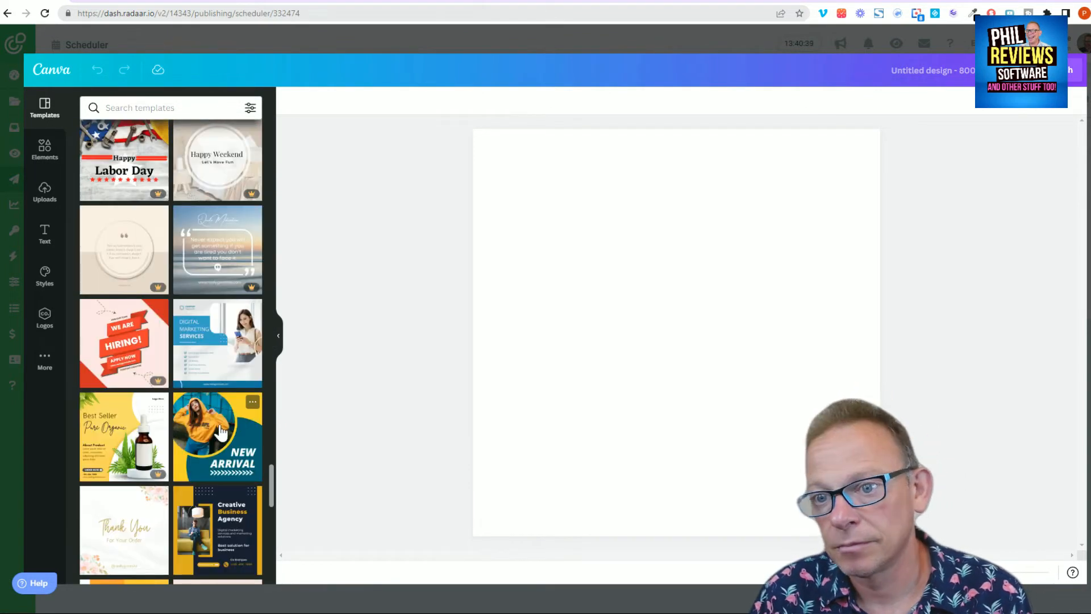
{"action": "left_click", "coordinate": [218, 443]}
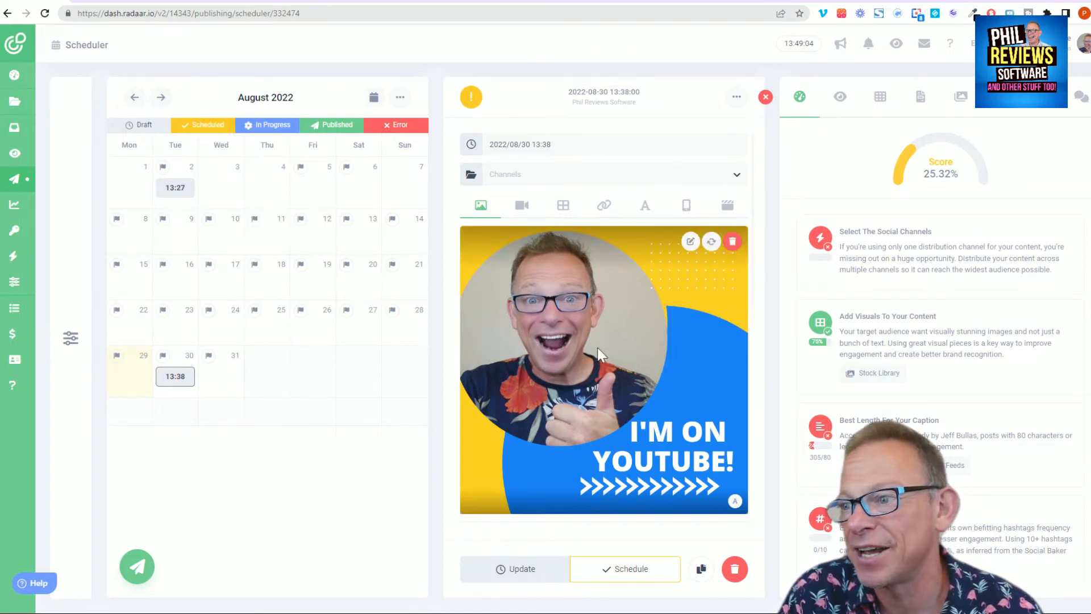
- Assign the Phil Reviews Software Instagram, Phil Reviews Software and Other Stuff Facebook, Great Software Pinterest and philreviewsoft Twitter channels to the post
{"action": "left_click", "coordinate": [708, 178]}
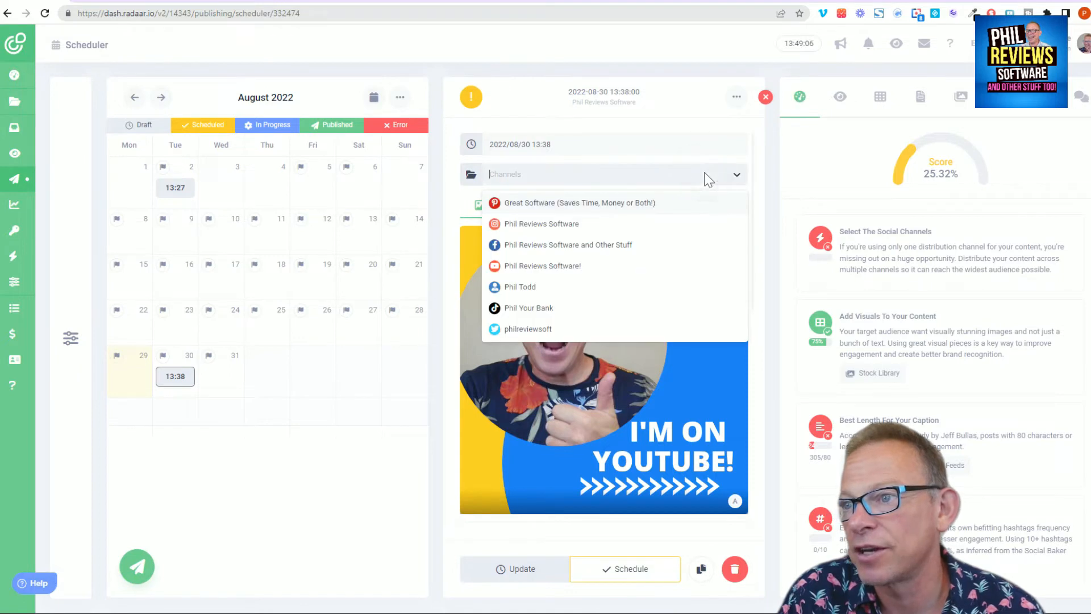
{"action": "left_click", "coordinate": [541, 224]}
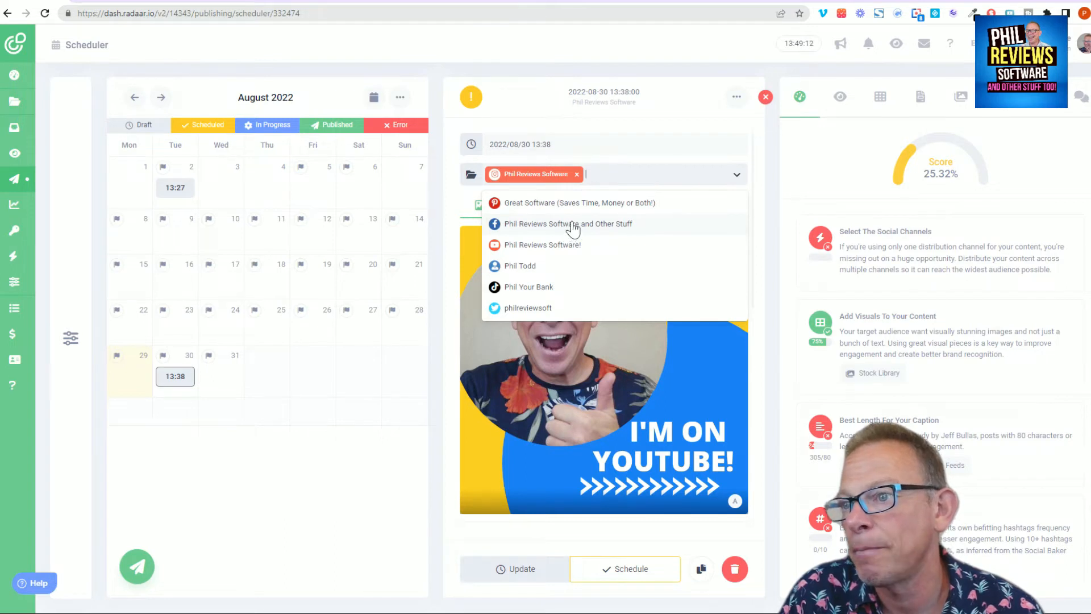
{"action": "left_click", "coordinate": [568, 224]}
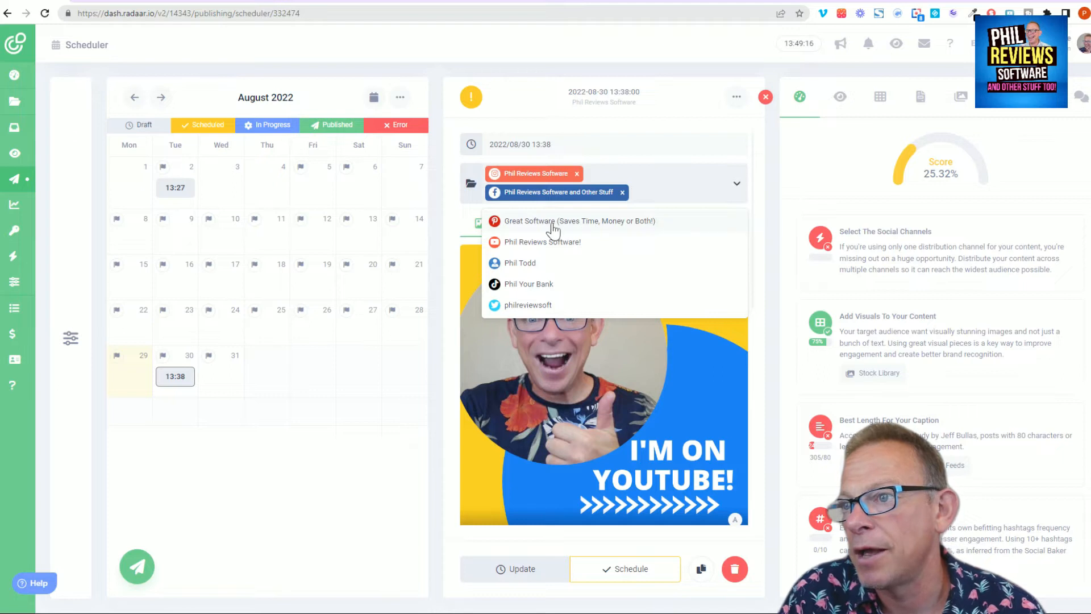
{"action": "left_click", "coordinate": [574, 222]}
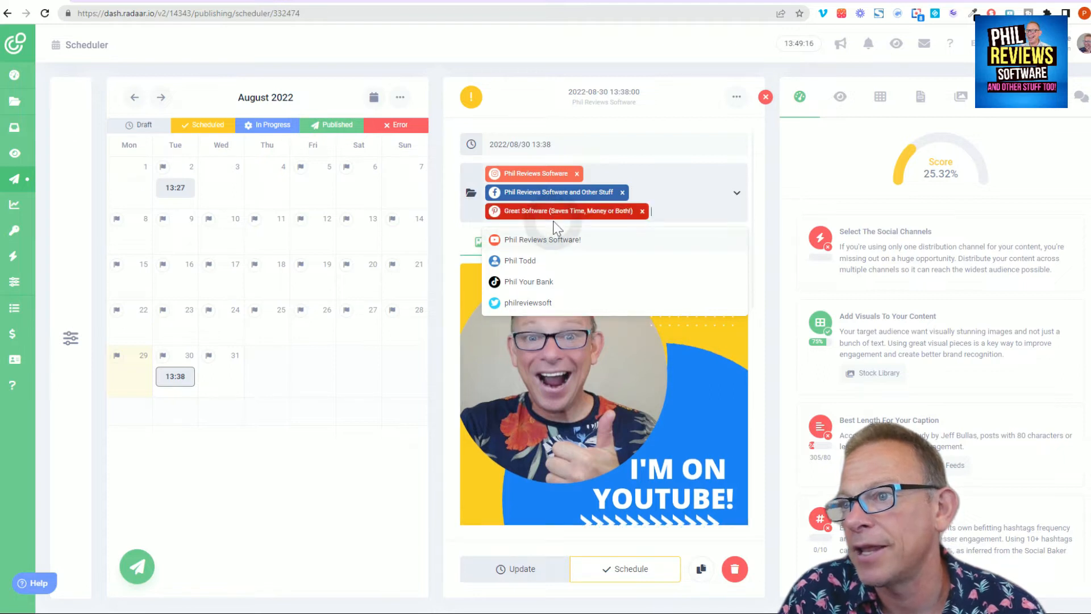
{"action": "left_click", "coordinate": [549, 305]}
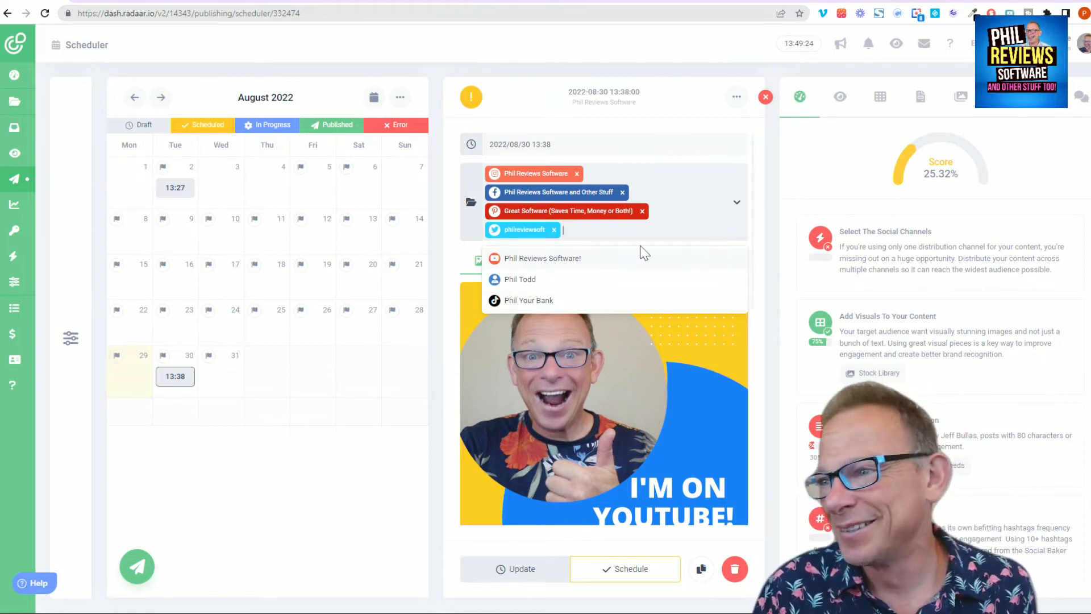
{"action": "left_click", "coordinate": [589, 230]}
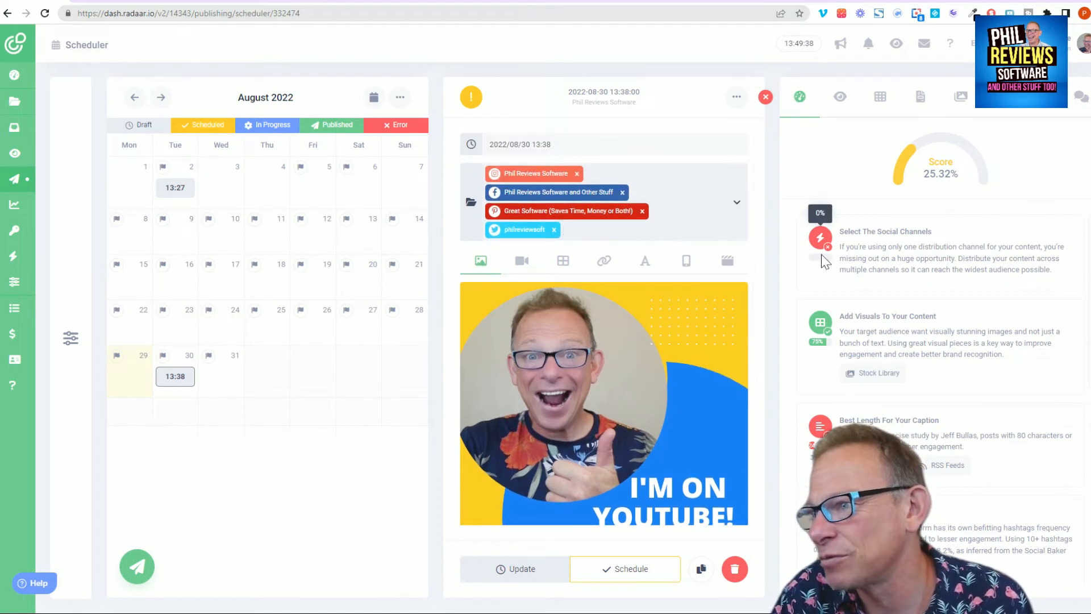
- Remove the comma after "business" in the first sentence of the post's default caption
{"action": "scroll", "coordinate": [680, 223], "scroll_direction": "down", "scroll_amount": 2}
{"action": "scroll", "coordinate": [680, 223], "scroll_direction": "down", "scroll_amount": 3}
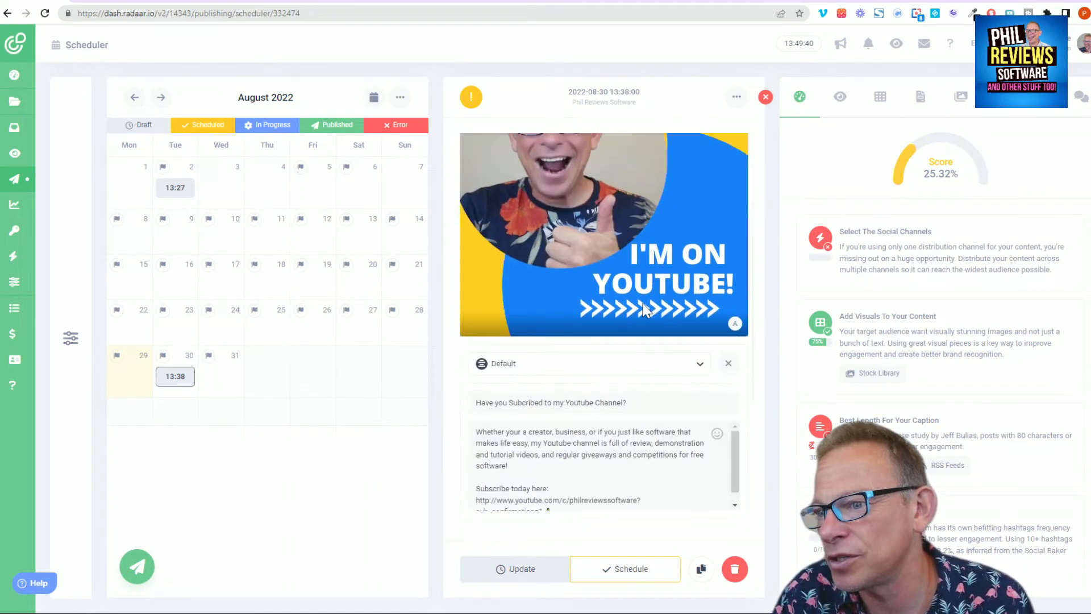
{"action": "left_click", "coordinate": [681, 364]}
{"action": "scroll", "coordinate": [681, 364], "scroll_direction": "down", "scroll_amount": 2}
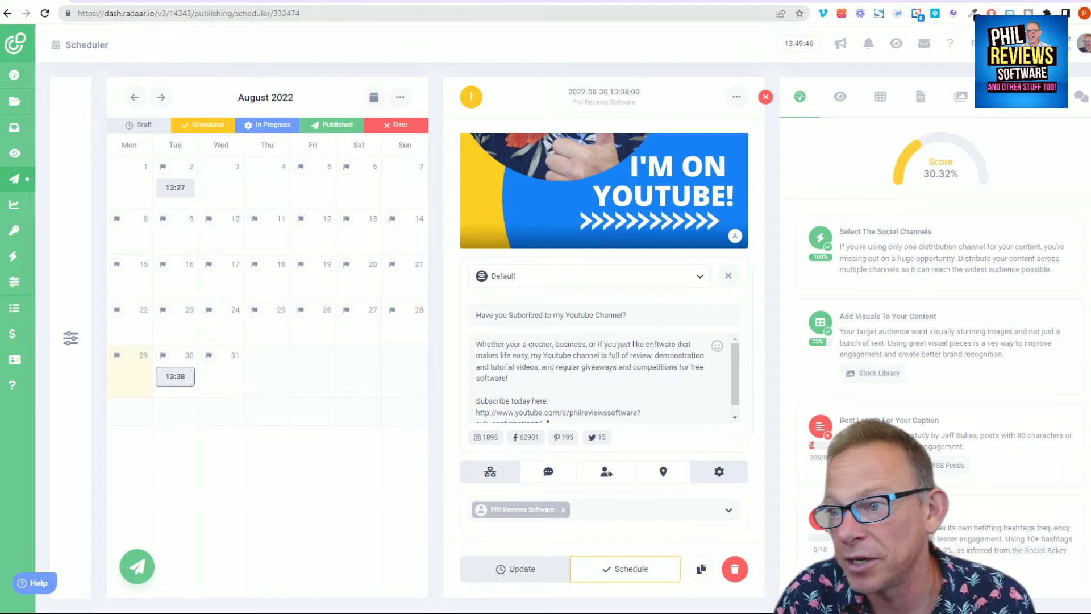
{"action": "left_click", "coordinate": [591, 344]}
{"action": "key", "text": "BackSpace"}
{"action": "key", "text": "BackSpace"}
{"action": "scroll", "coordinate": [735, 362], "scroll_direction": "down", "scroll_amount": 1}
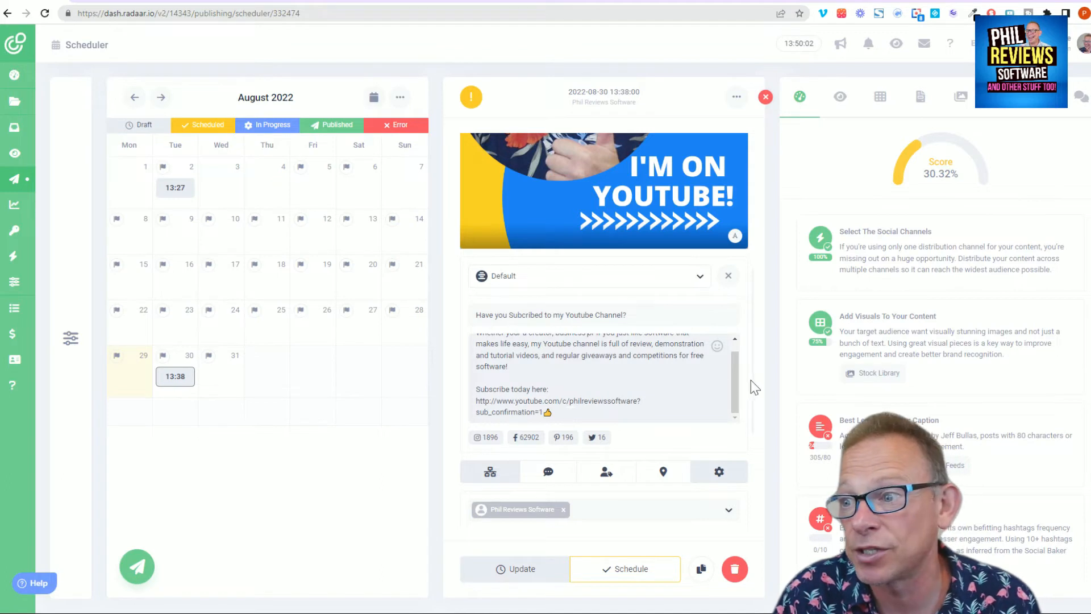
- Examine the post's publishing settings, including the choices for URL shortening and for publish notifications
{"action": "scroll", "coordinate": [677, 439], "scroll_direction": "down", "scroll_amount": 1}
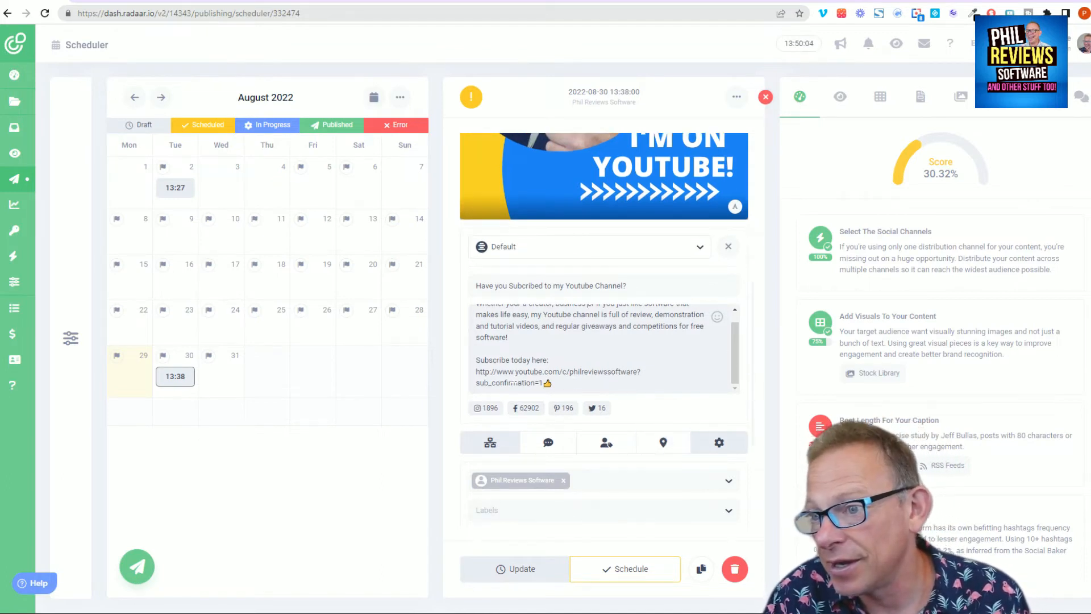
{"action": "scroll", "coordinate": [668, 411], "scroll_direction": "down", "scroll_amount": 5}
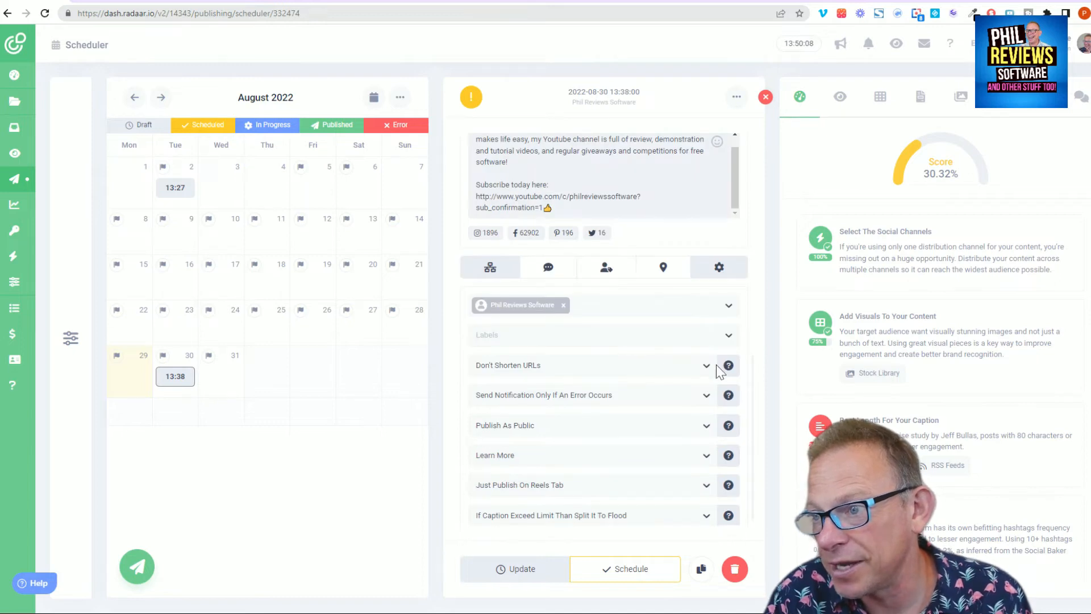
{"action": "left_click", "coordinate": [708, 367]}
{"action": "left_click", "coordinate": [709, 367]}
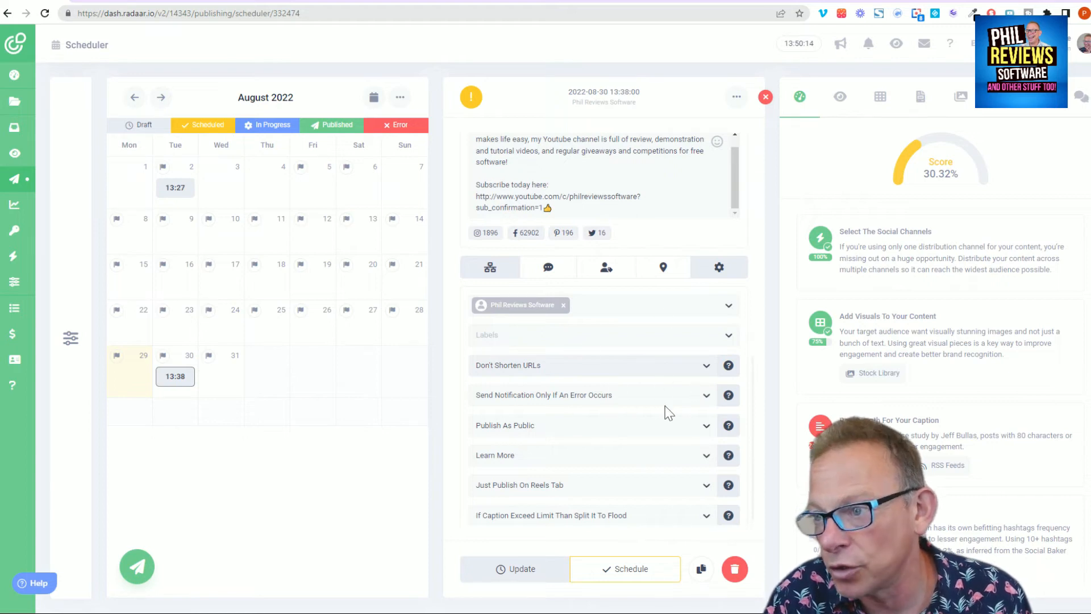
{"action": "left_click", "coordinate": [705, 396]}
{"action": "left_click", "coordinate": [705, 397]}
{"action": "left_click", "coordinate": [705, 397]}
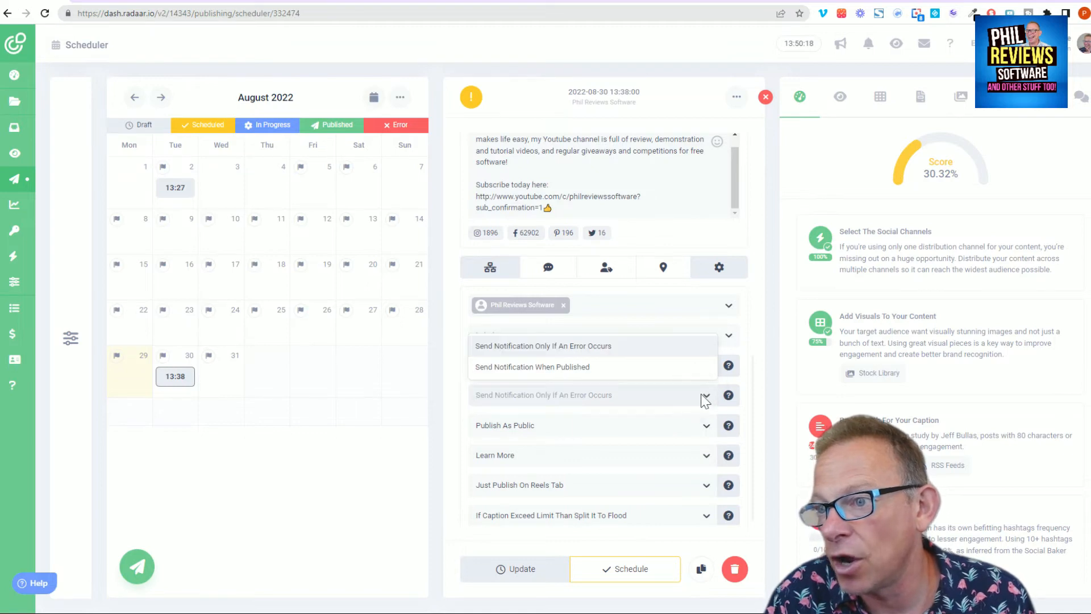
{"action": "left_click", "coordinate": [704, 396]}
{"action": "left_click", "coordinate": [704, 396]}
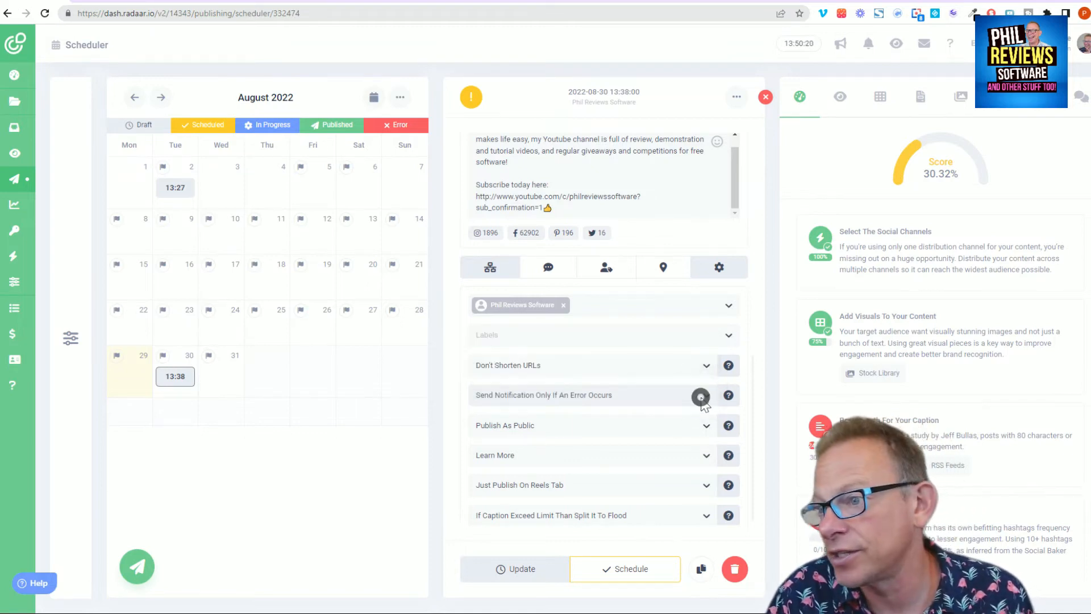
- Set the post to send a notification when published and keep its visibility at Publish As Public
{"action": "left_click", "coordinate": [582, 369]}
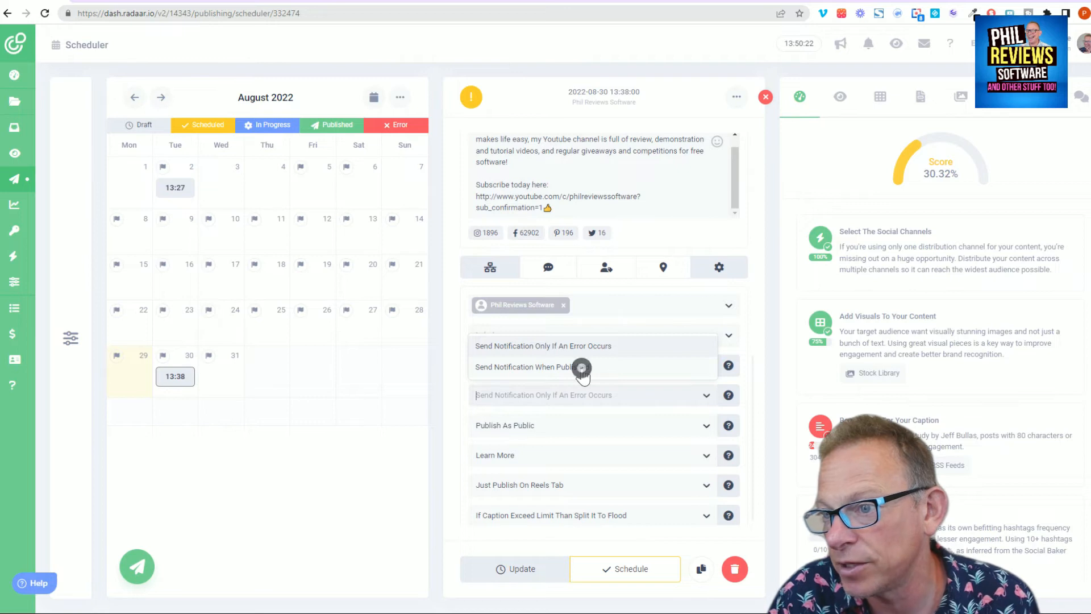
{"action": "left_click", "coordinate": [705, 427]}
{"action": "left_click", "coordinate": [703, 426]}
{"action": "left_click", "coordinate": [703, 426]}
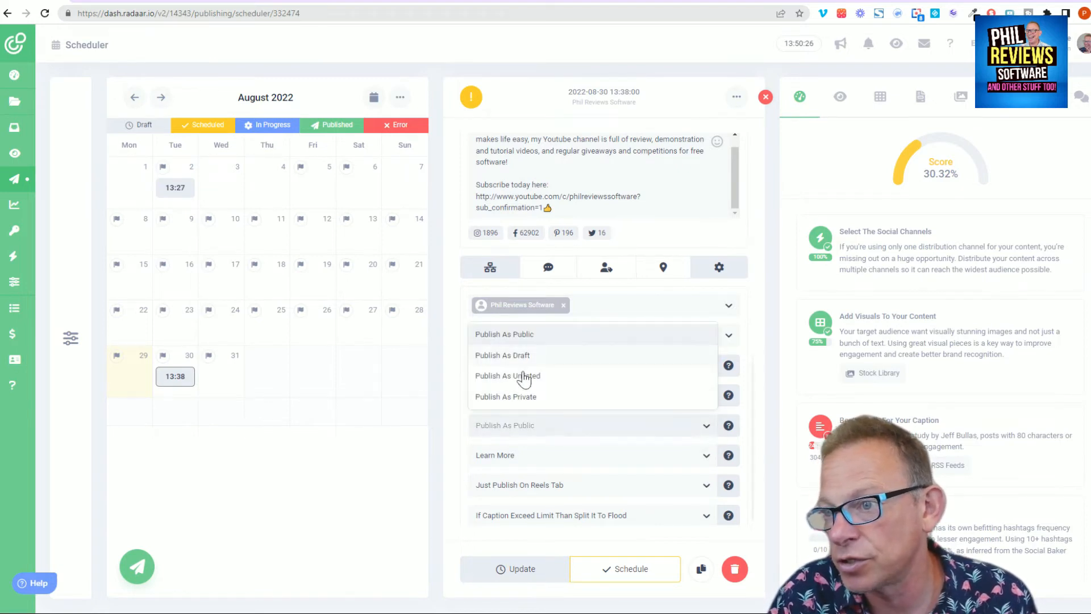
{"action": "left_click", "coordinate": [600, 433]}
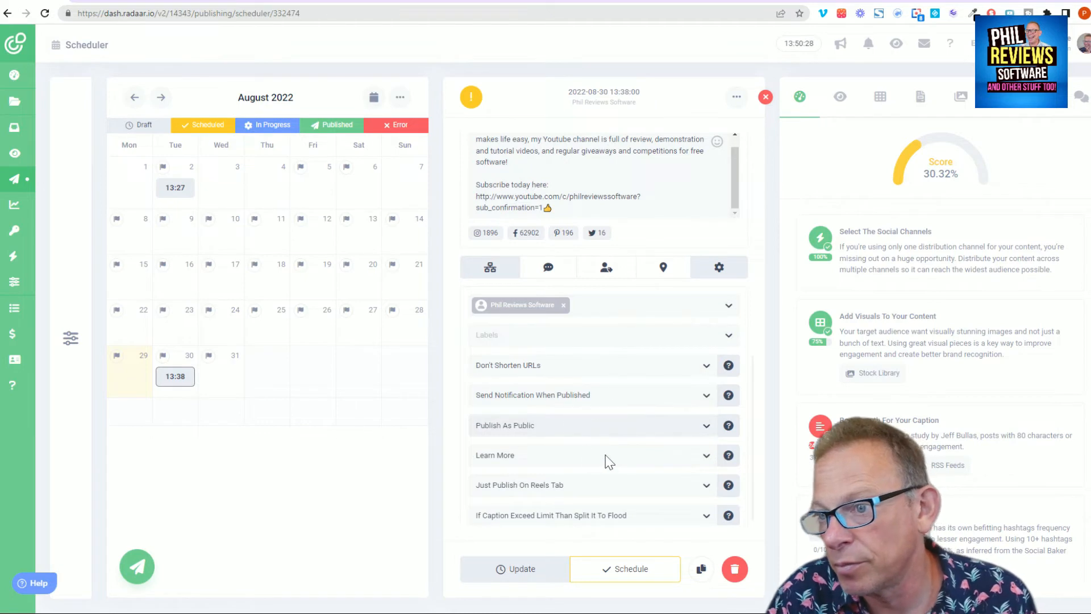
- Set the post's call to action to Sign Up and keep Just Publish On Reels Tab
{"action": "left_click", "coordinate": [606, 462]}
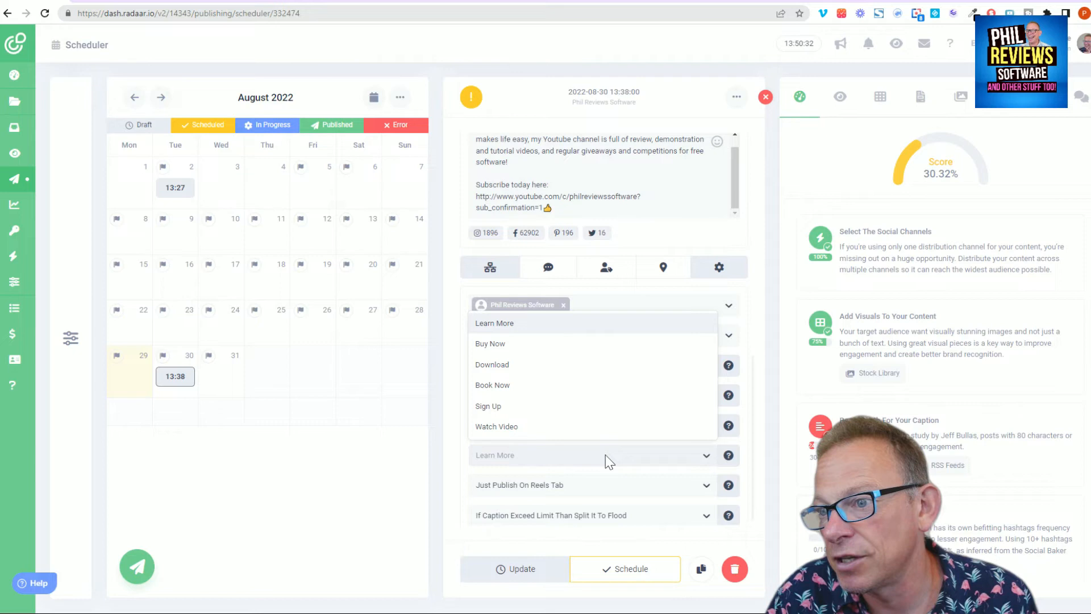
{"action": "left_click", "coordinate": [514, 407]}
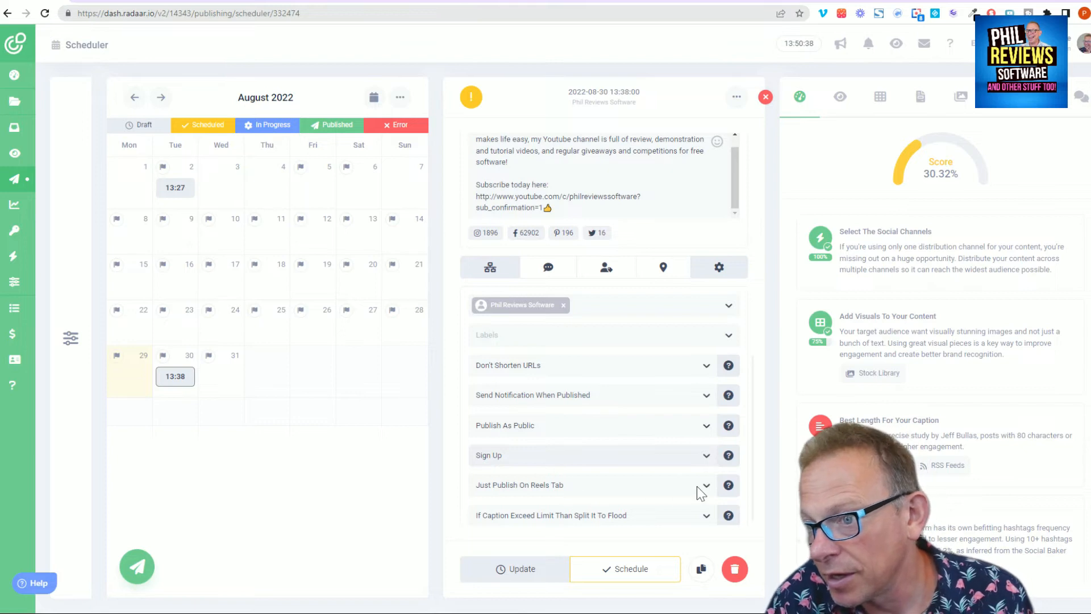
{"action": "left_click", "coordinate": [707, 486]}
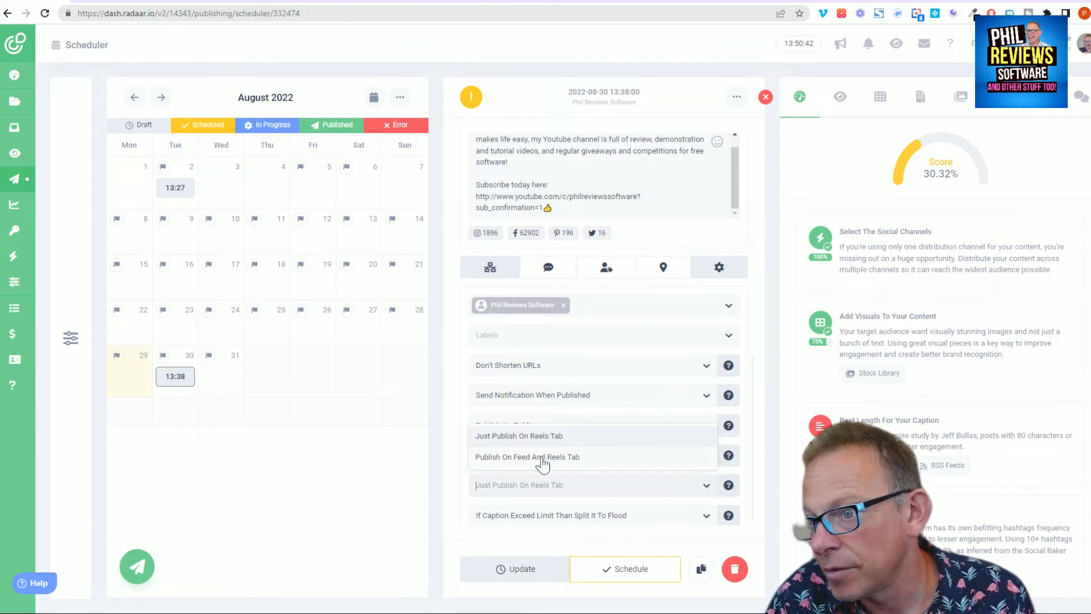
{"action": "left_click", "coordinate": [624, 493]}
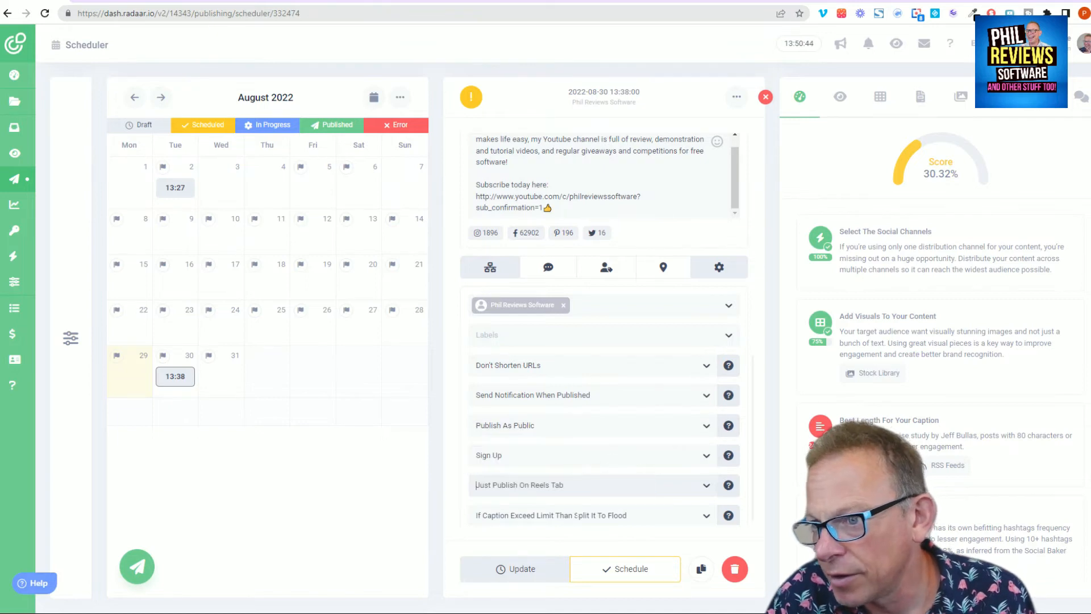
- Examine how the post is previewed for its Instagram, Facebook and Twitter channels
{"action": "scroll", "coordinate": [591, 319], "scroll_direction": "up", "scroll_amount": 10}
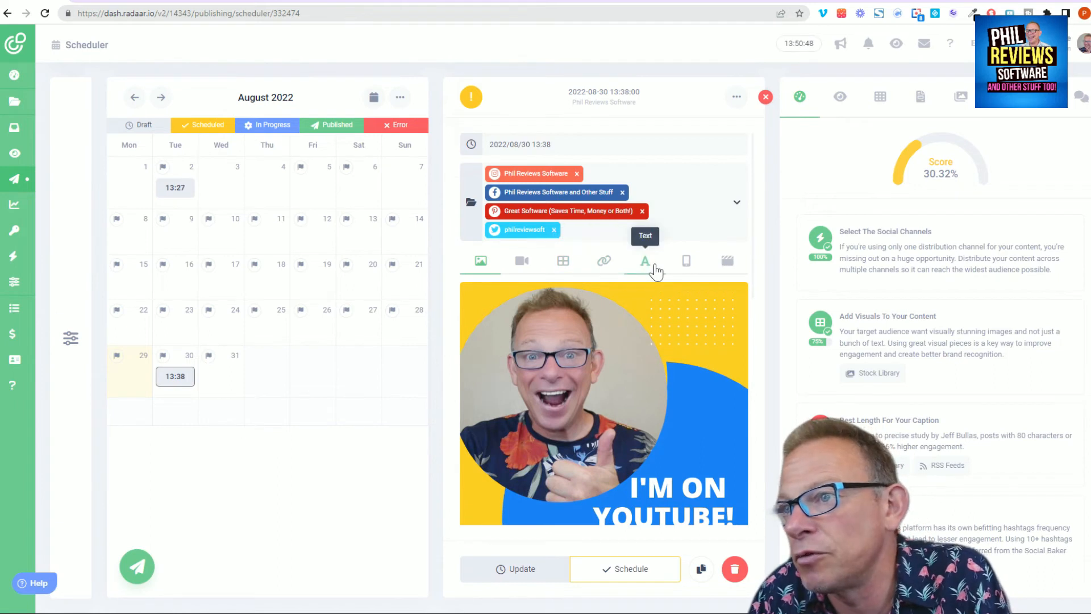
{"action": "scroll", "coordinate": [655, 278], "scroll_direction": "down", "scroll_amount": 4}
{"action": "scroll", "coordinate": [655, 278], "scroll_direction": "down", "scroll_amount": 3}
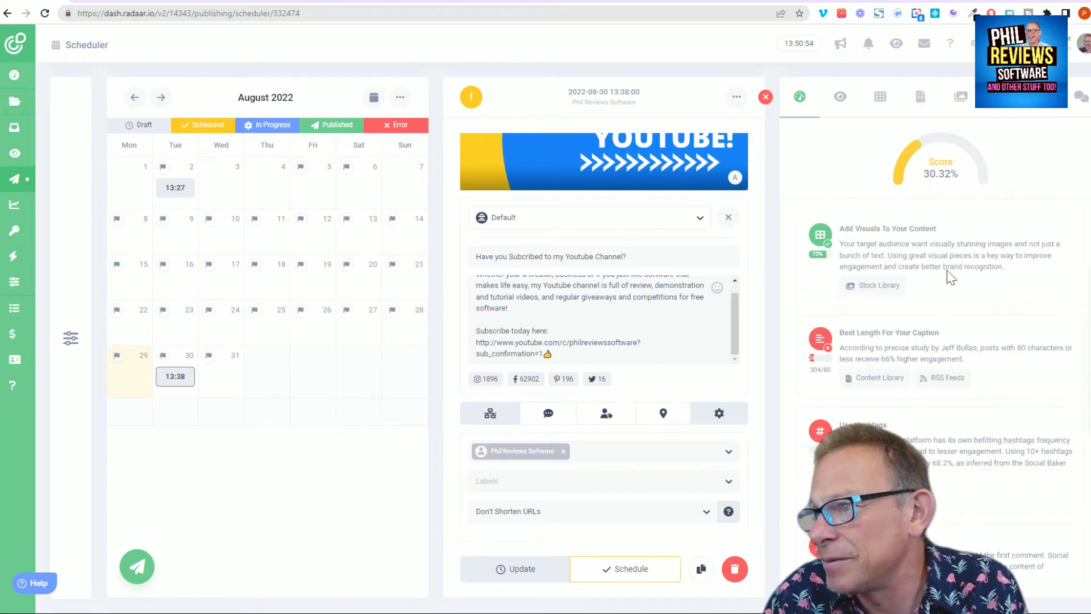
{"action": "left_click", "coordinate": [840, 99]}
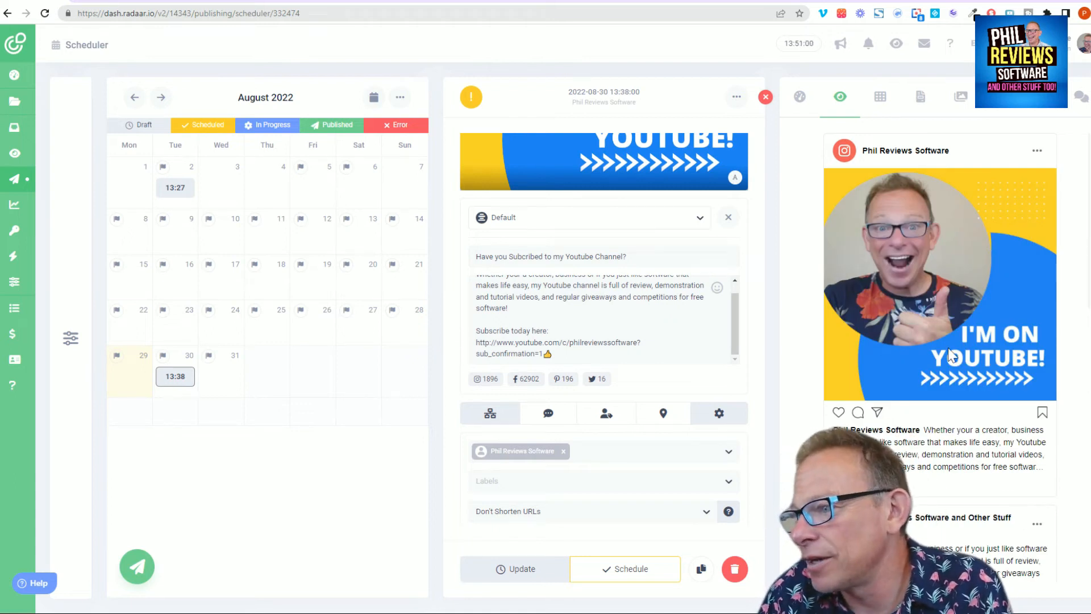
{"action": "scroll", "coordinate": [948, 356], "scroll_direction": "down", "scroll_amount": 3}
{"action": "scroll", "coordinate": [945, 352], "scroll_direction": "down", "scroll_amount": 2}
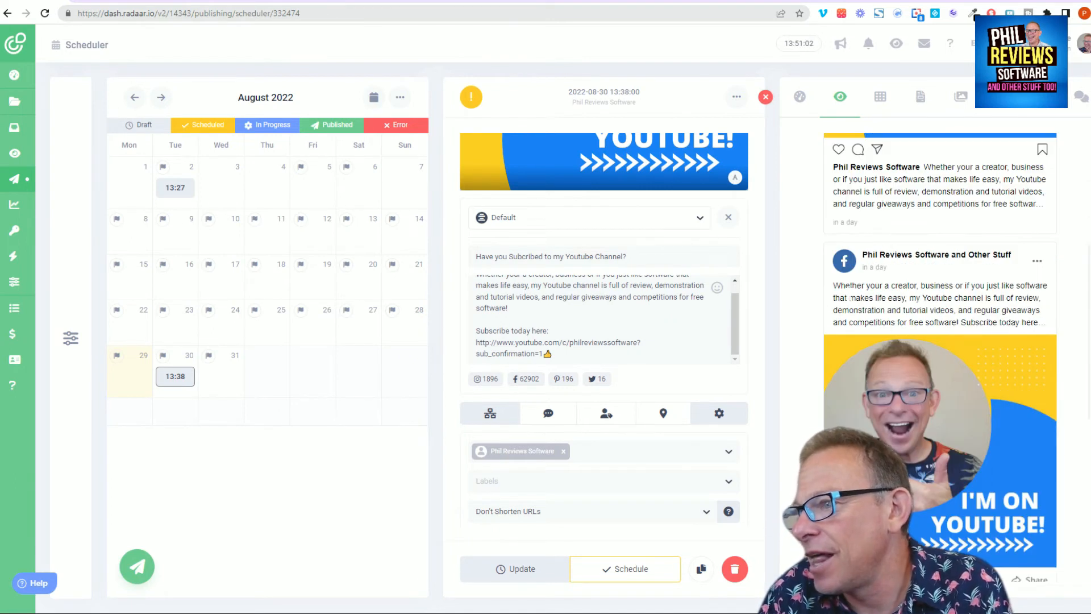
{"action": "scroll", "coordinate": [946, 407], "scroll_direction": "down", "scroll_amount": 5}
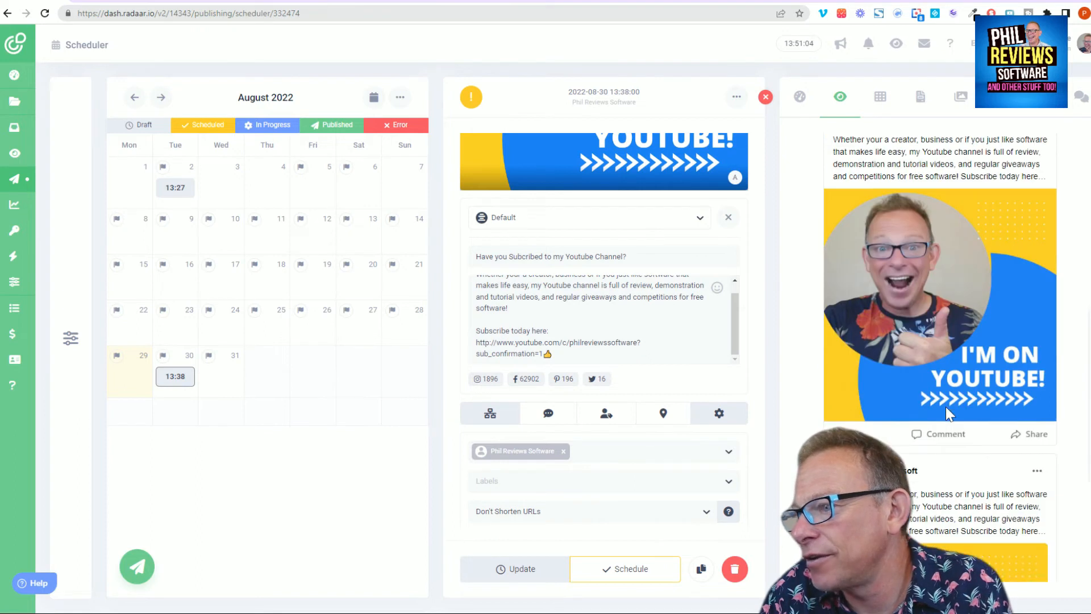
{"action": "scroll", "coordinate": [945, 407], "scroll_direction": "down", "scroll_amount": 2}
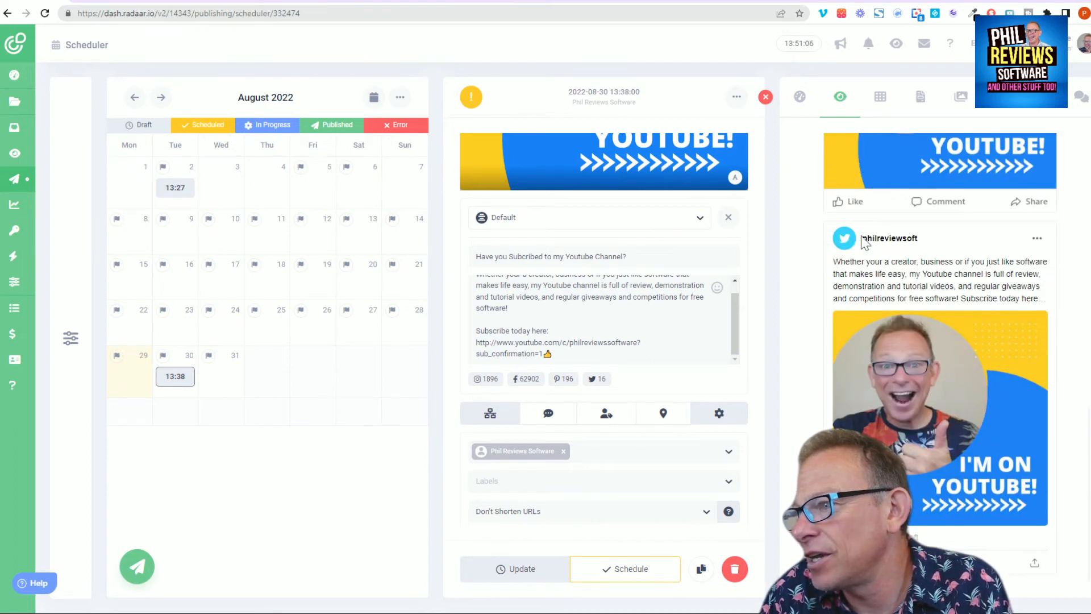
{"action": "scroll", "coordinate": [864, 256], "scroll_direction": "up", "scroll_amount": 3}
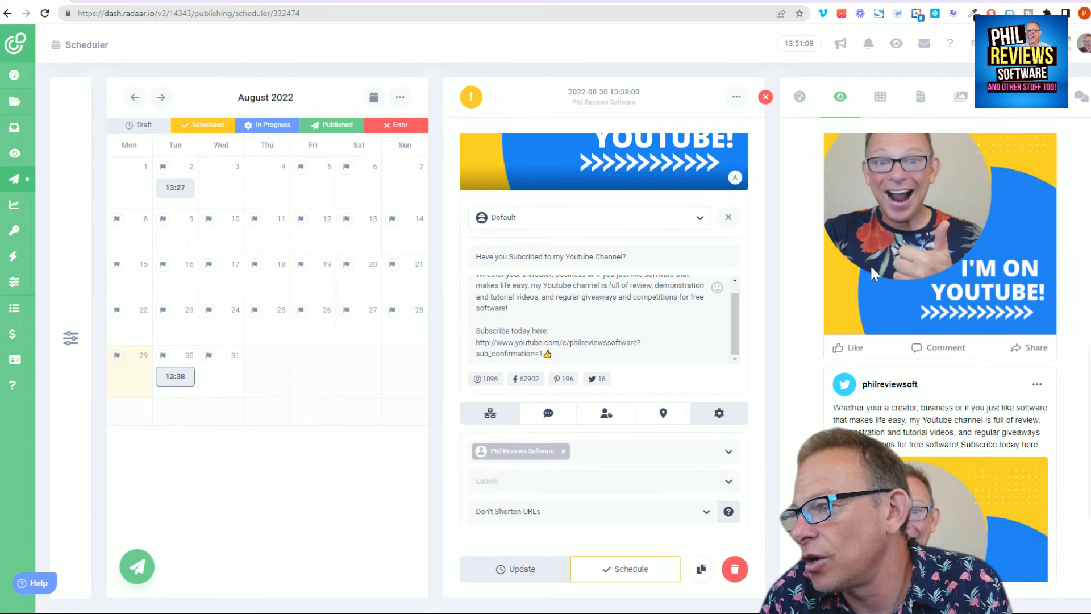
{"action": "scroll", "coordinate": [998, 434], "scroll_direction": "down", "scroll_amount": 12}
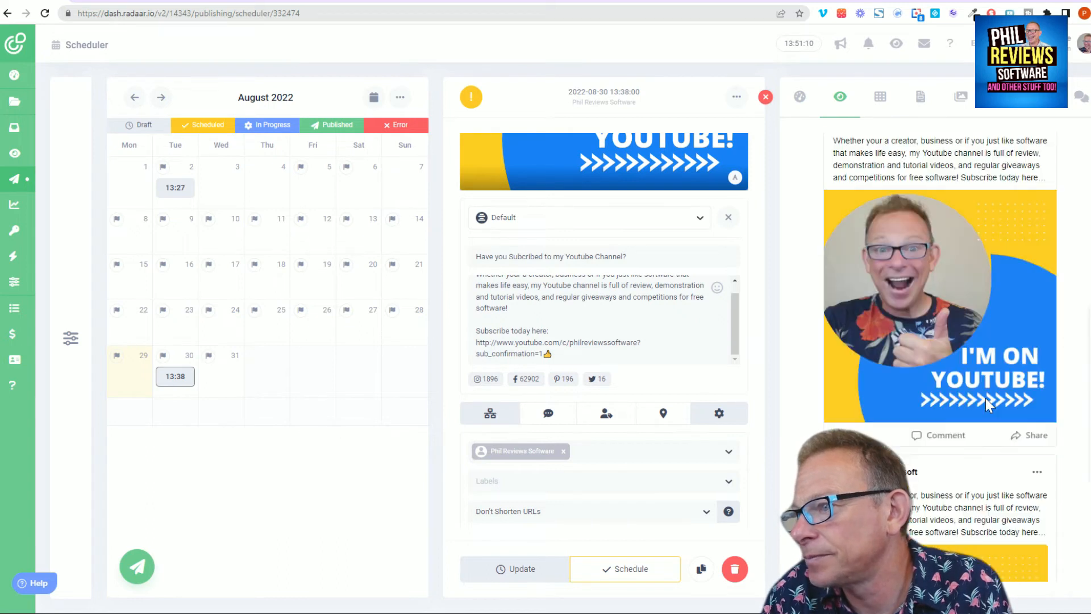
{"action": "scroll", "coordinate": [982, 394], "scroll_direction": "up", "scroll_amount": 3}
{"action": "scroll", "coordinate": [983, 398], "scroll_direction": "up", "scroll_amount": 2}
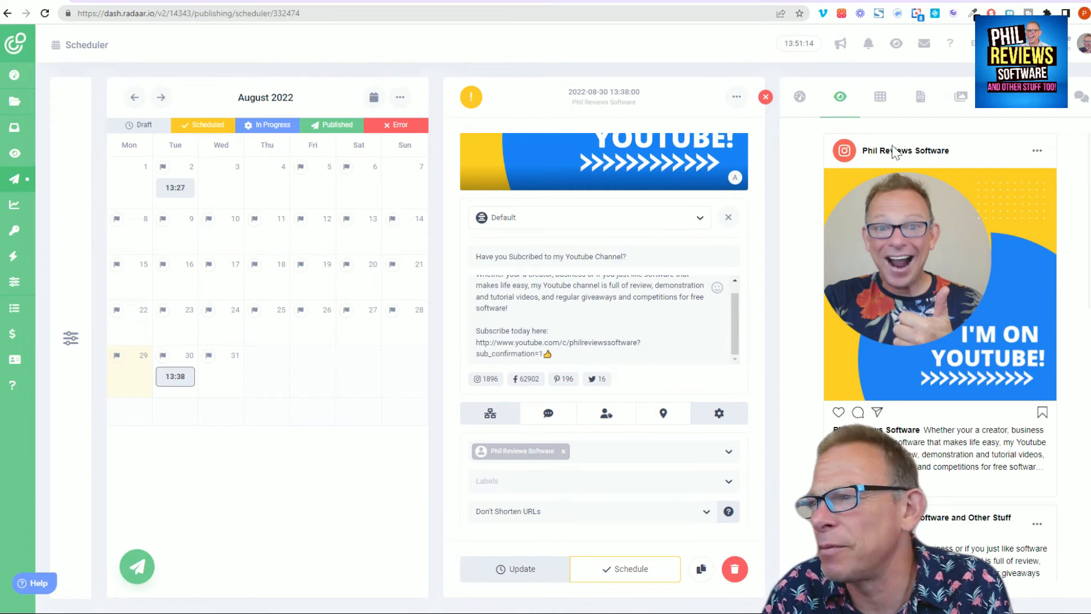
{"action": "scroll", "coordinate": [890, 301], "scroll_direction": "down", "scroll_amount": 2}
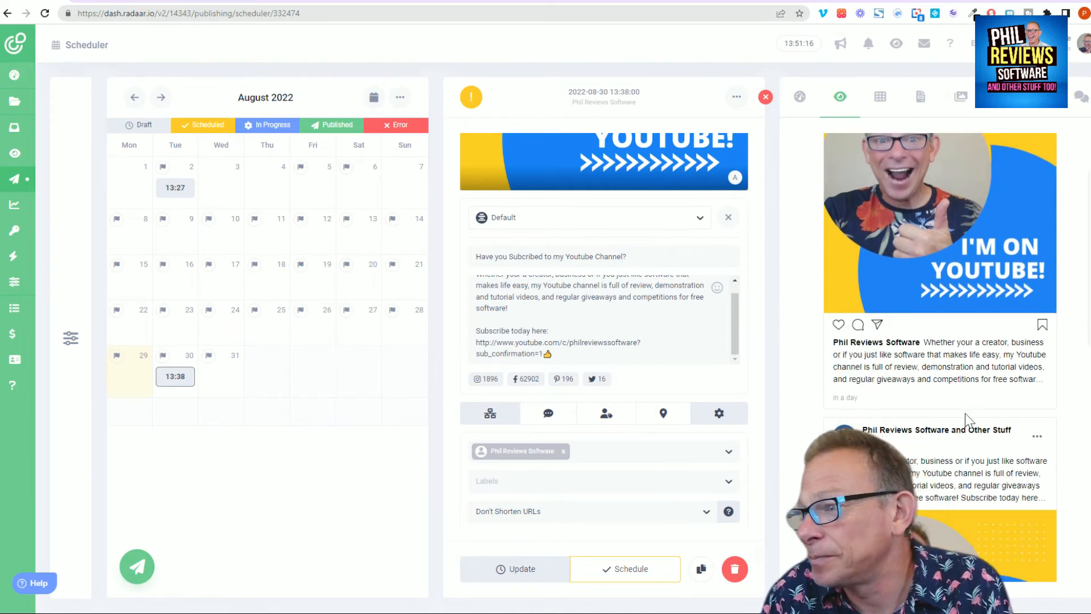
{"action": "scroll", "coordinate": [958, 394], "scroll_direction": "up", "scroll_amount": 10}
{"action": "scroll", "coordinate": [957, 394], "scroll_direction": "down", "scroll_amount": 1}
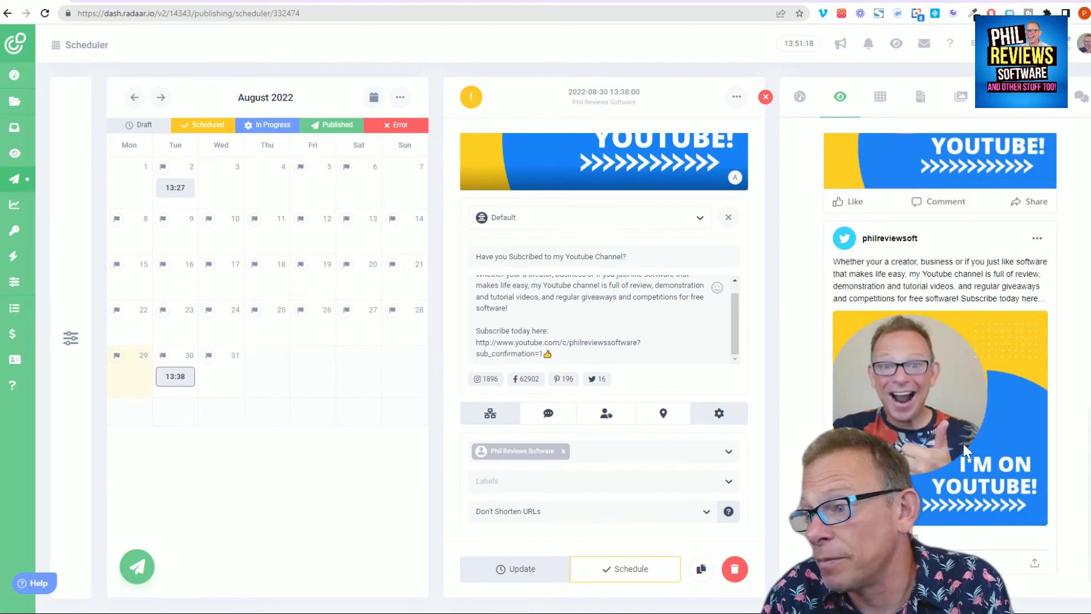
{"action": "scroll", "coordinate": [884, 420], "scroll_direction": "down", "scroll_amount": 6}
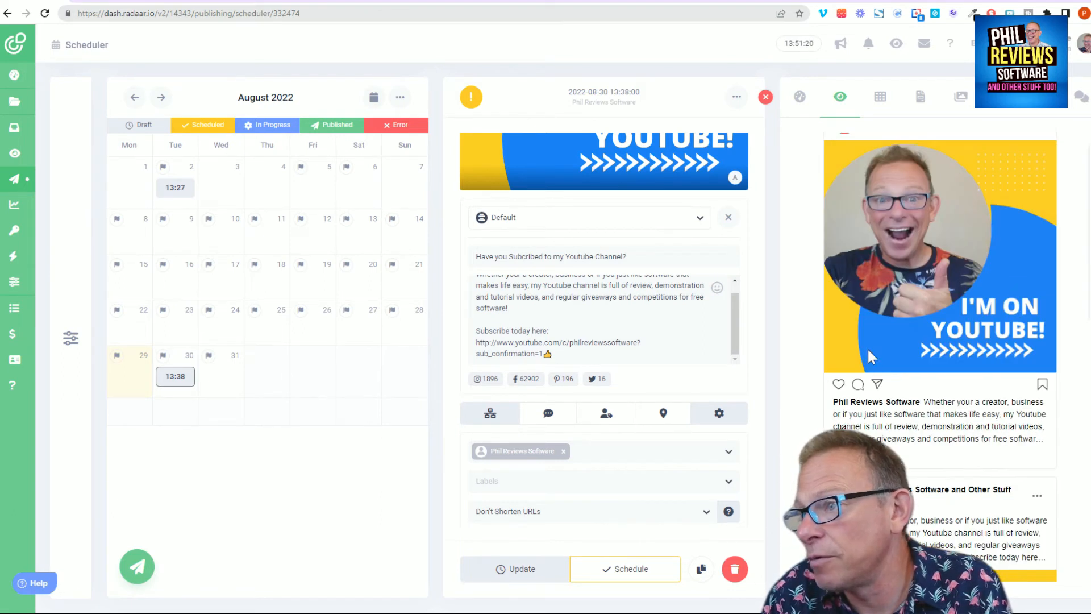
{"action": "scroll", "coordinate": [597, 257], "scroll_direction": "up", "scroll_amount": 6}
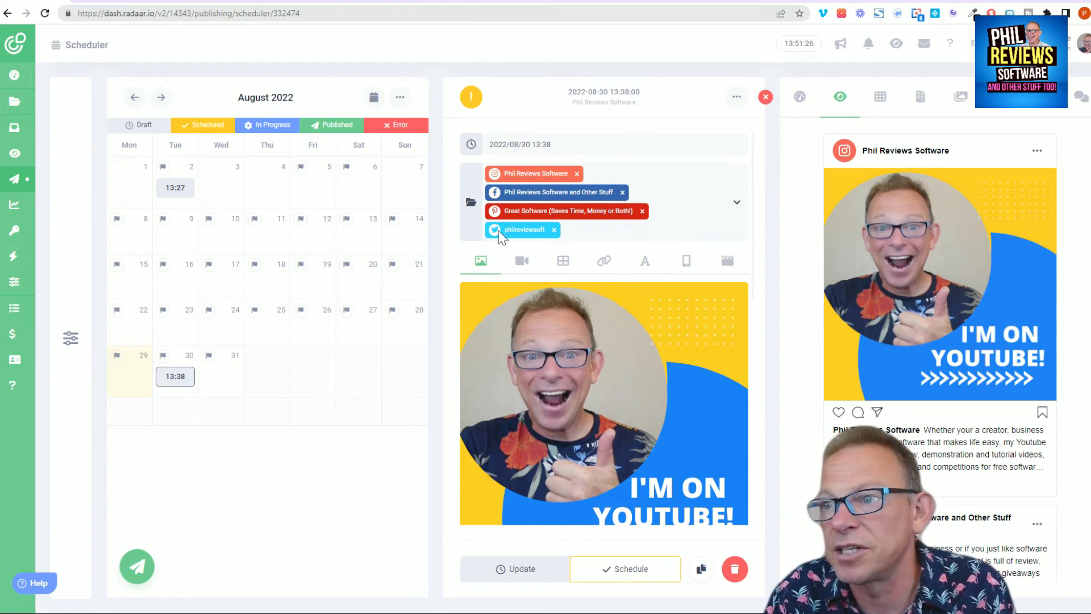
- Add the personal LinkedIn profile to the post's assigned channels
{"action": "left_click", "coordinate": [675, 223]}
{"action": "left_click", "coordinate": [509, 279]}
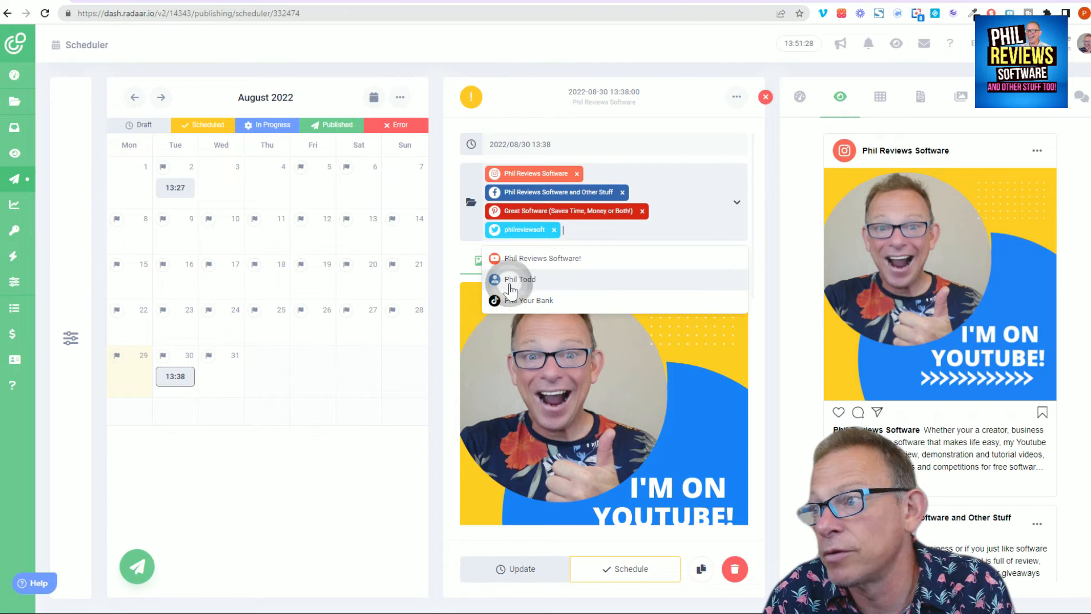
{"action": "left_click", "coordinate": [675, 228]}
{"action": "scroll", "coordinate": [675, 229], "scroll_direction": "down", "scroll_amount": 1}
{"action": "scroll", "coordinate": [675, 229], "scroll_direction": "up", "scroll_amount": 1}
{"action": "left_click", "coordinate": [665, 243]}
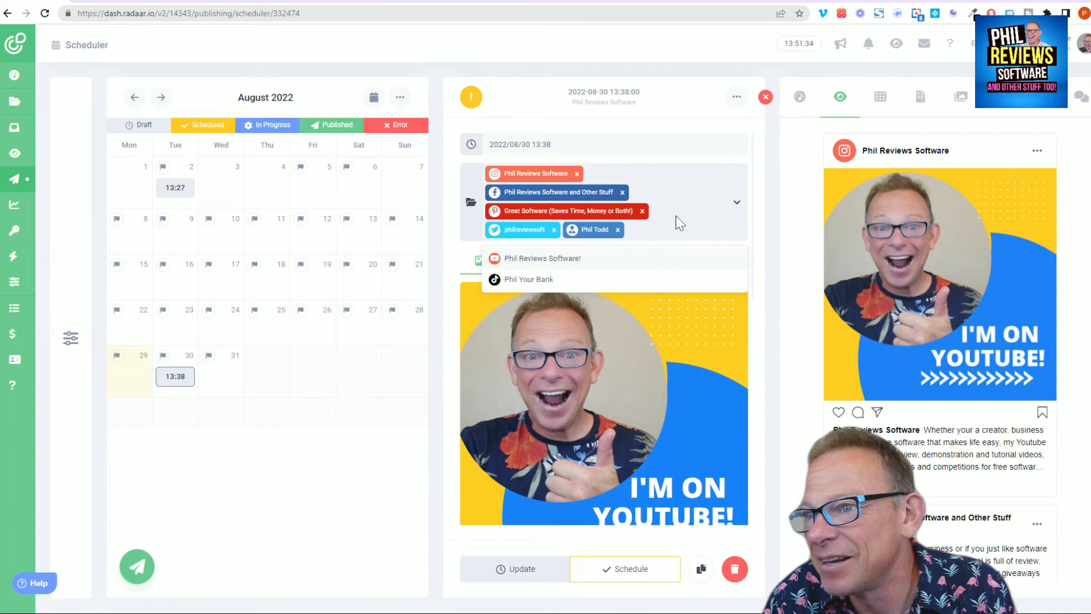
{"action": "left_click", "coordinate": [676, 216]}
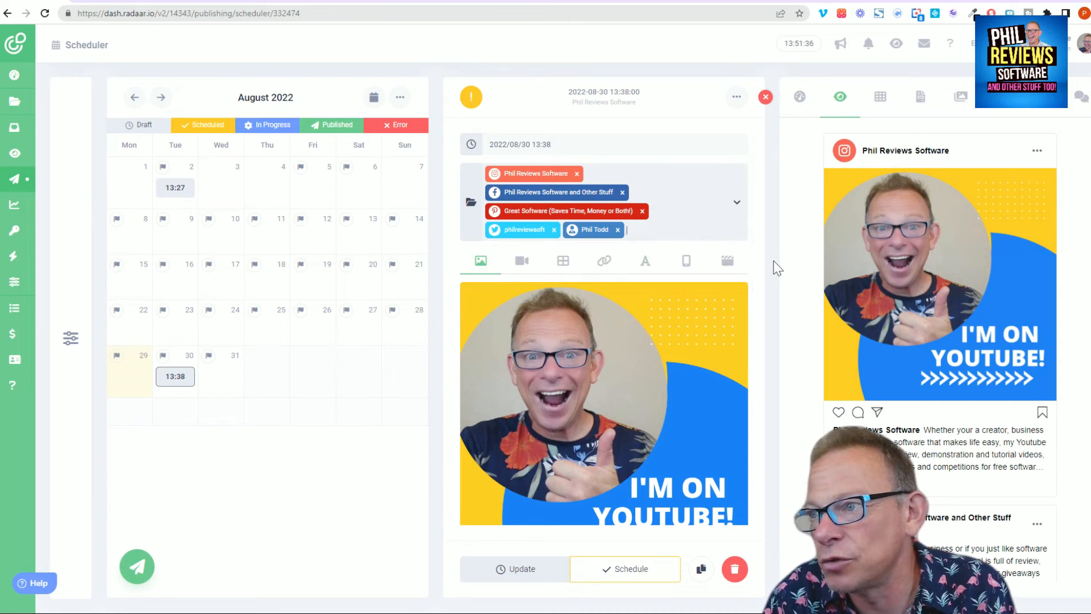
- Review the post's previews, score and content, and schedule it for 30 August 2022 at 13:38
{"action": "scroll", "coordinate": [907, 280], "scroll_direction": "down", "scroll_amount": 10}
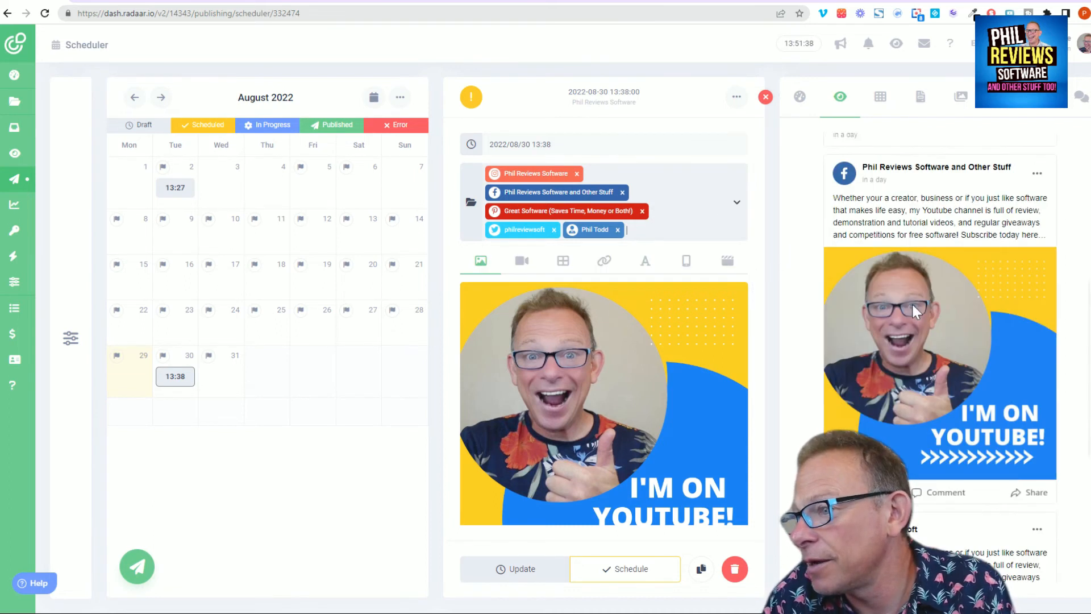
{"action": "scroll", "coordinate": [933, 353], "scroll_direction": "down", "scroll_amount": 8}
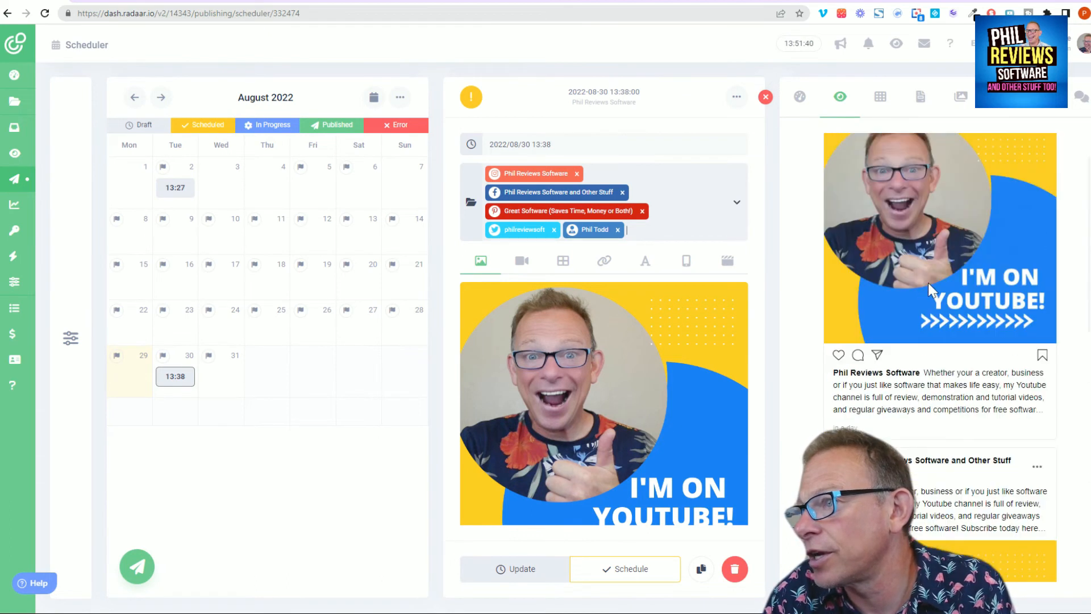
{"action": "left_click", "coordinate": [799, 98]}
{"action": "scroll", "coordinate": [729, 353], "scroll_direction": "down", "scroll_amount": 5}
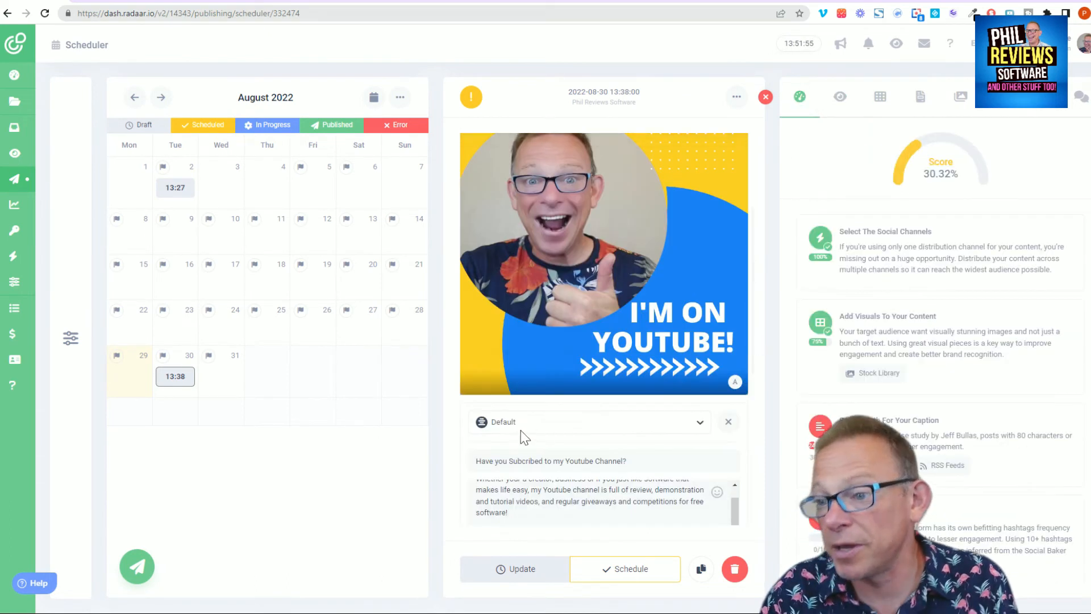
{"action": "scroll", "coordinate": [555, 372], "scroll_direction": "up", "scroll_amount": 5}
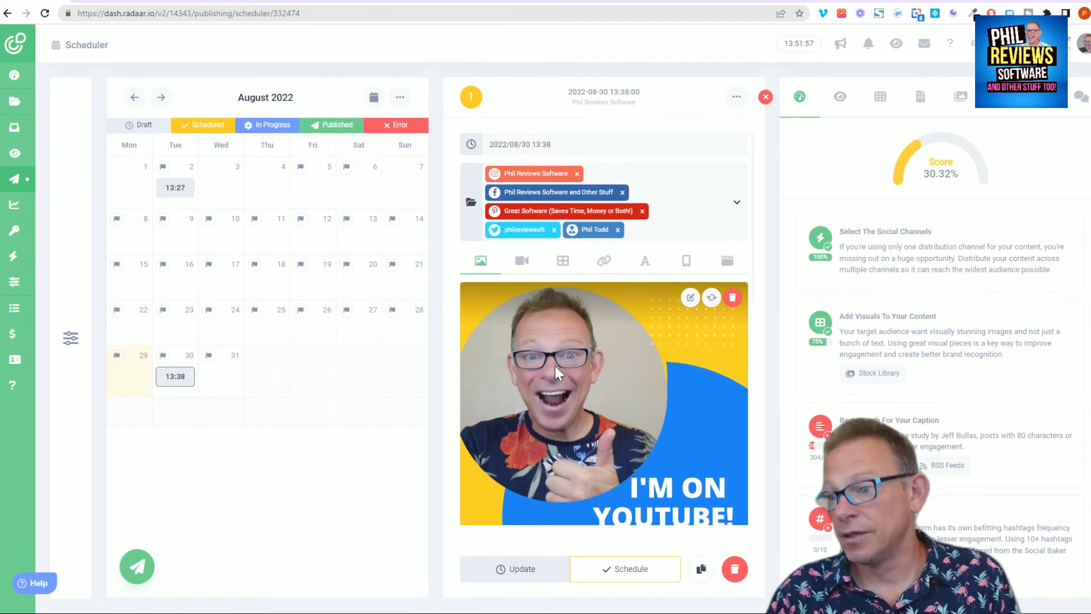
{"action": "left_click", "coordinate": [632, 576]}
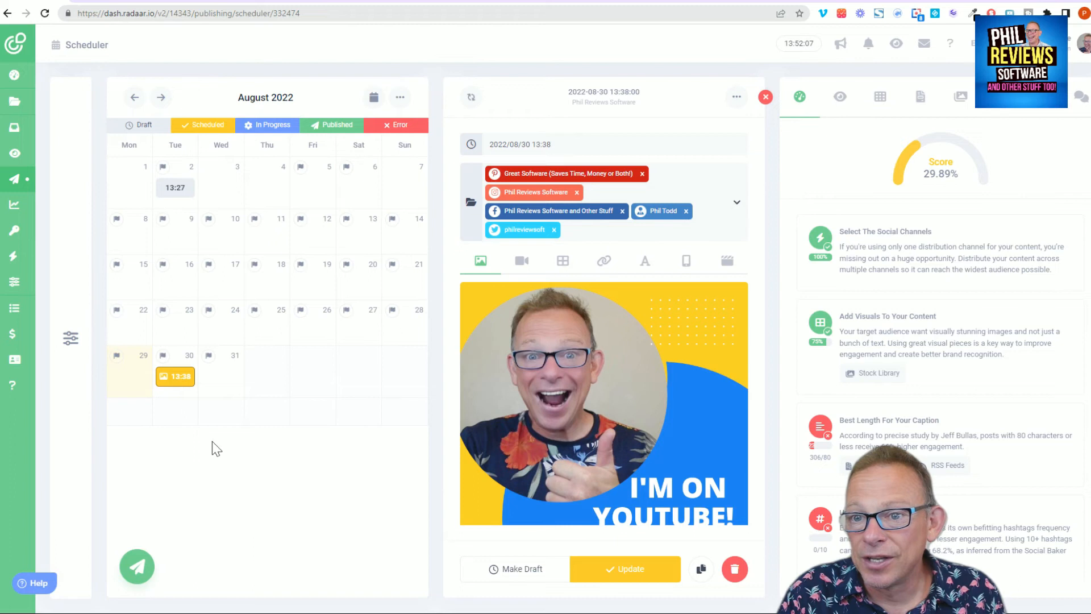
{"action": "mouse_move", "coordinate": [187, 379]}
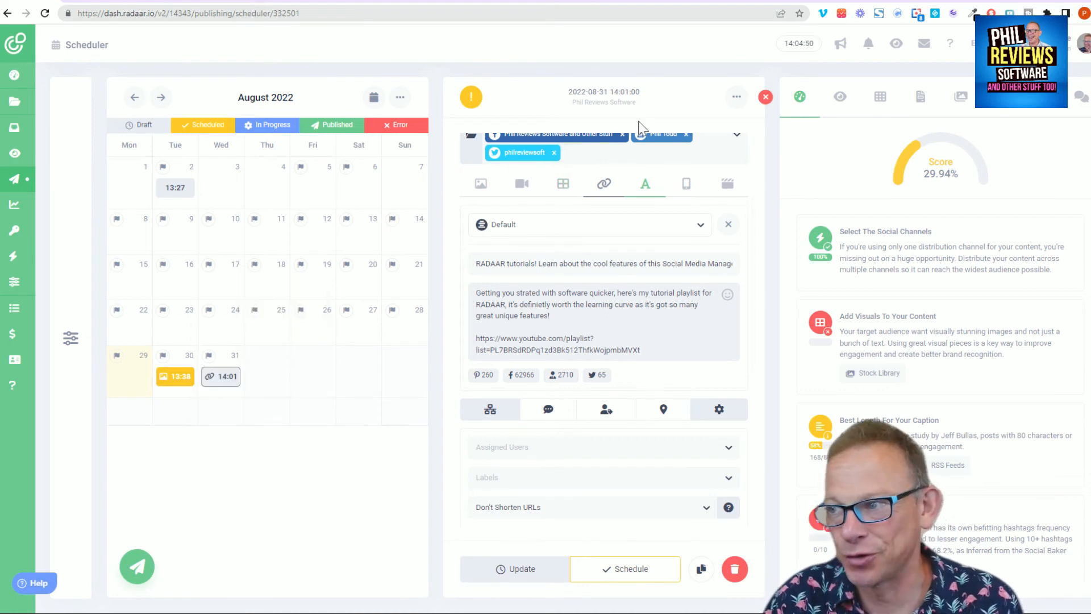
- Check the RADAAR tutorials link post's settings and channel previews, and schedule it for 31 August 2022 at 14:01
{"action": "scroll", "coordinate": [625, 258], "scroll_direction": "up", "scroll_amount": 1}
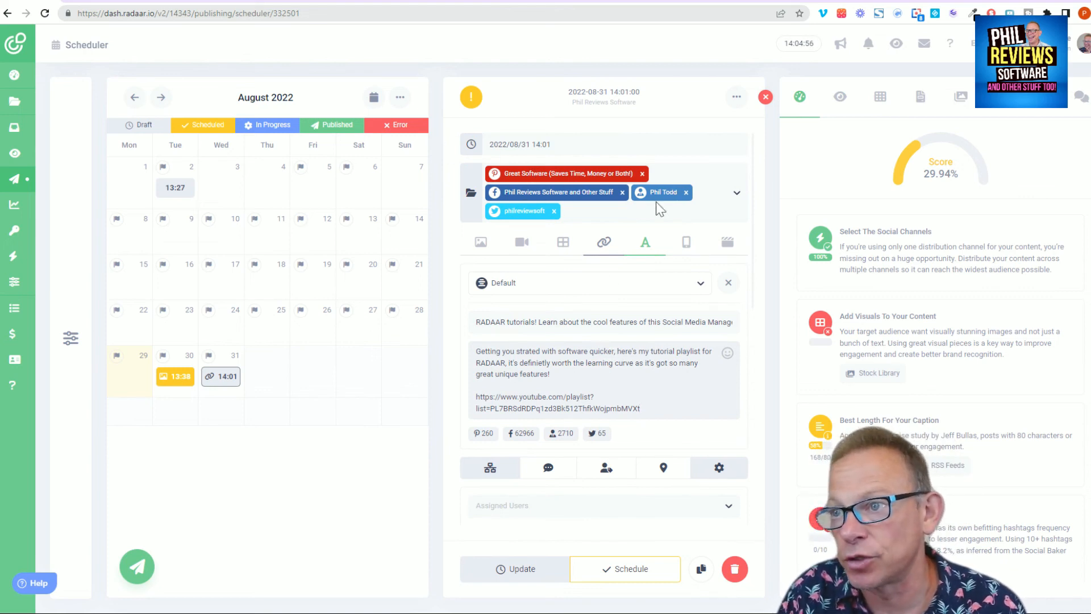
{"action": "scroll", "coordinate": [609, 325], "scroll_direction": "down", "scroll_amount": 1}
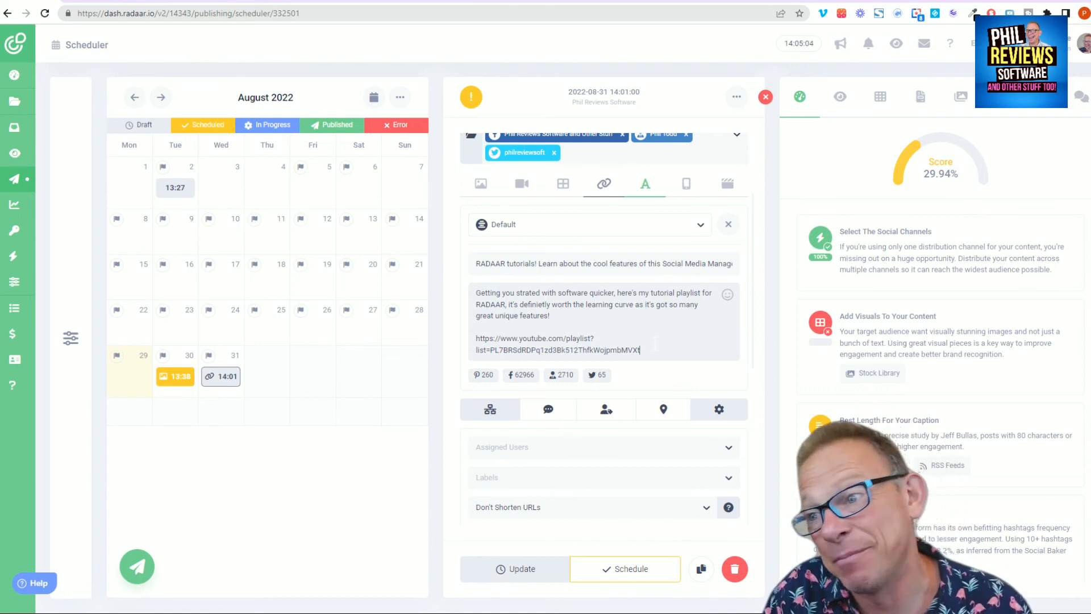
{"action": "scroll", "coordinate": [660, 383], "scroll_direction": "down", "scroll_amount": 2}
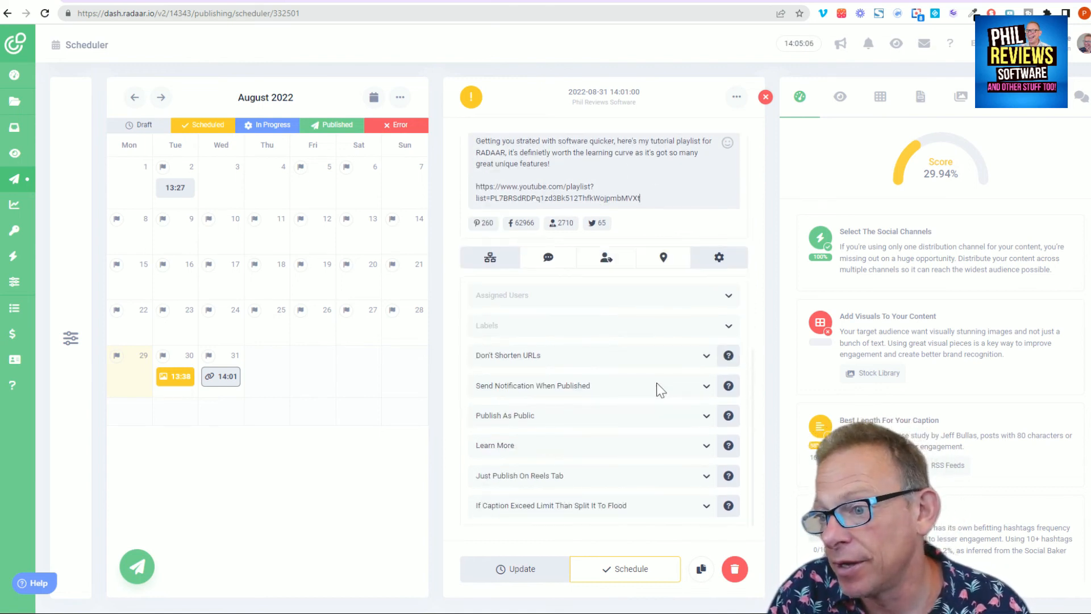
{"action": "scroll", "coordinate": [656, 383], "scroll_direction": "up", "scroll_amount": 3}
{"action": "left_click", "coordinate": [836, 101]}
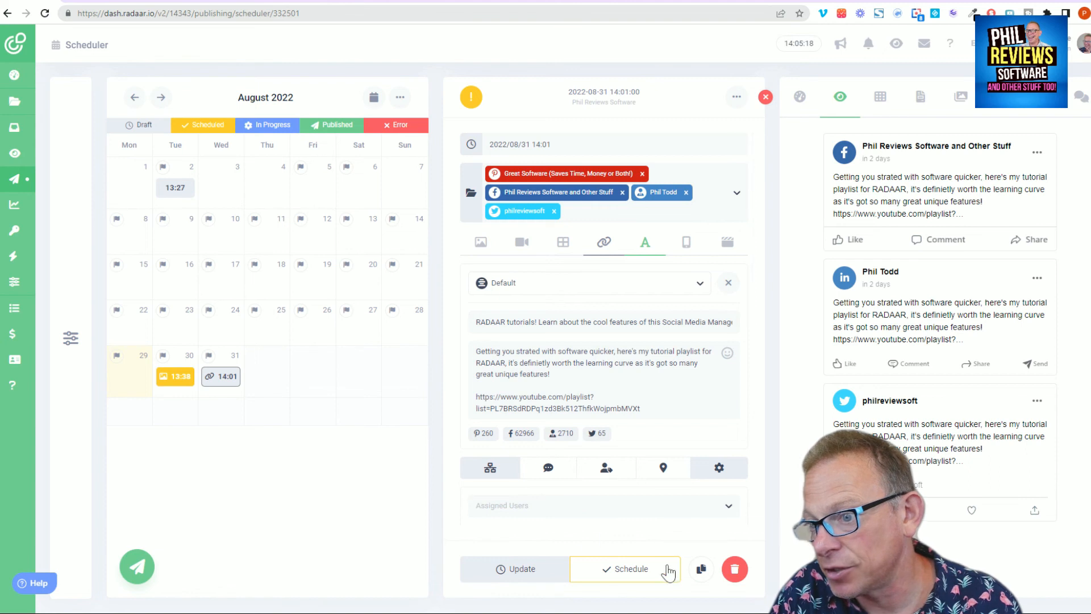
{"action": "left_click", "coordinate": [633, 571]}
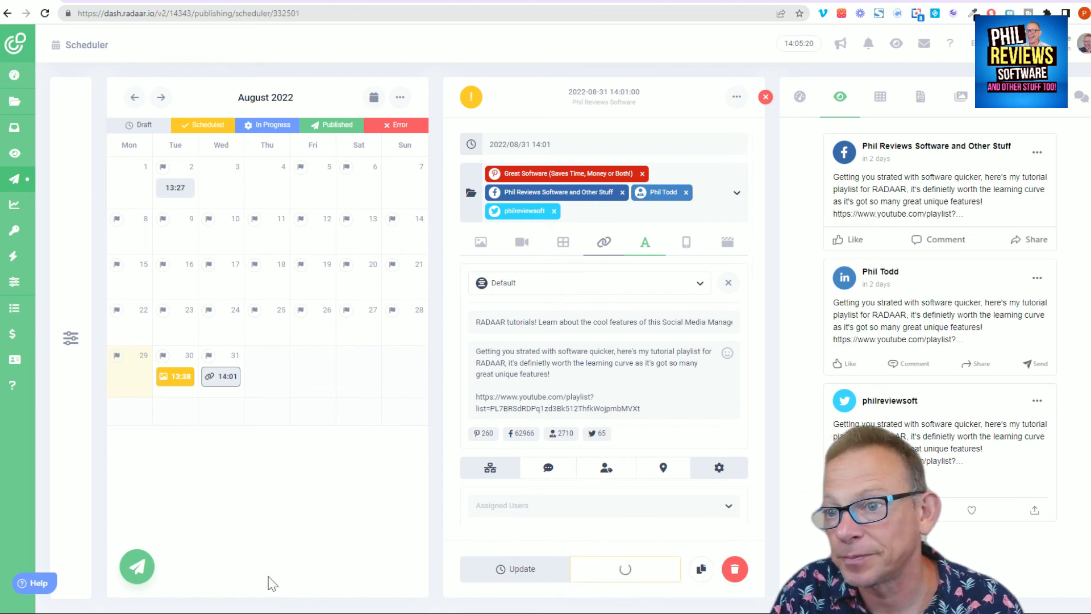